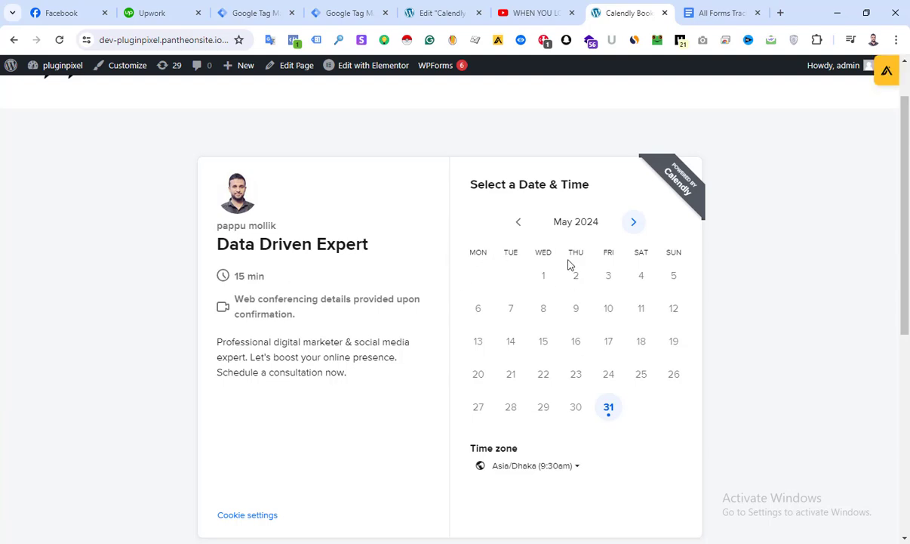
Choose the 2:30pm slot on Friday, May 31 in the Calendly booking widget and continue to the details form
scroll(226, 189, up, 2)
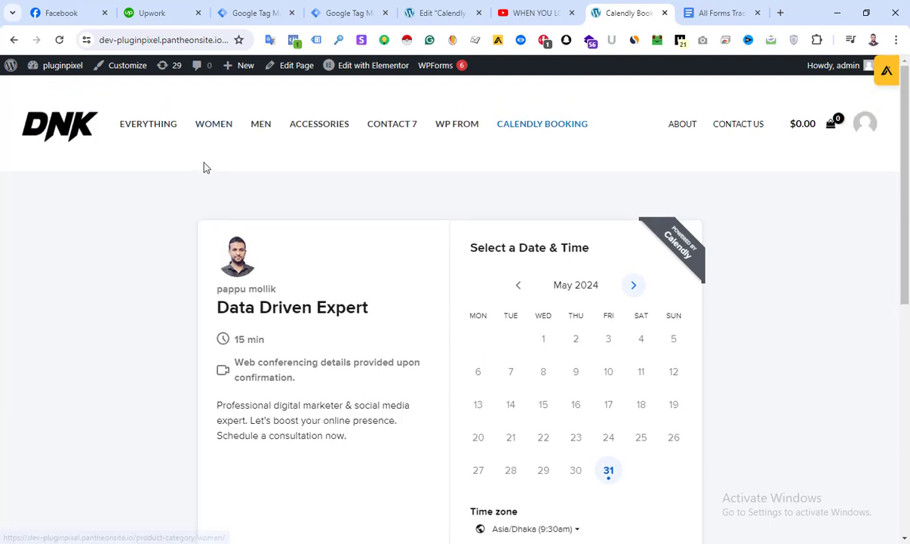
scroll(468, 287, down, 2)
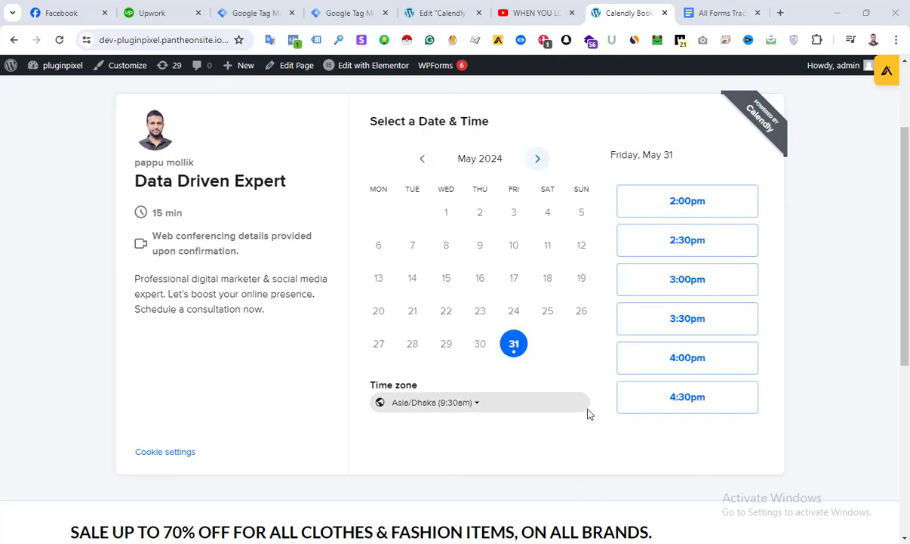
click(677, 243)
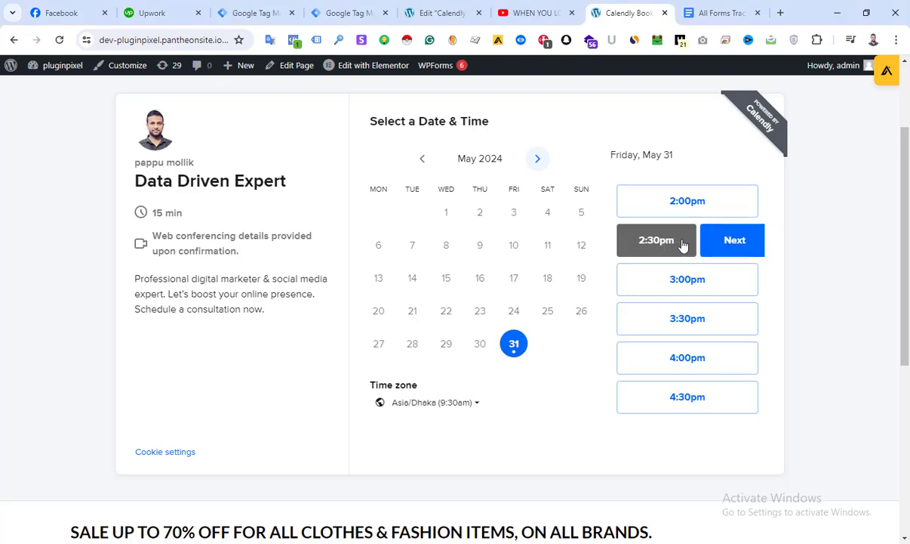
click(722, 242)
Enter test as the name and tesxt as the email in the booking details form and look over the remaining fields
click(414, 167)
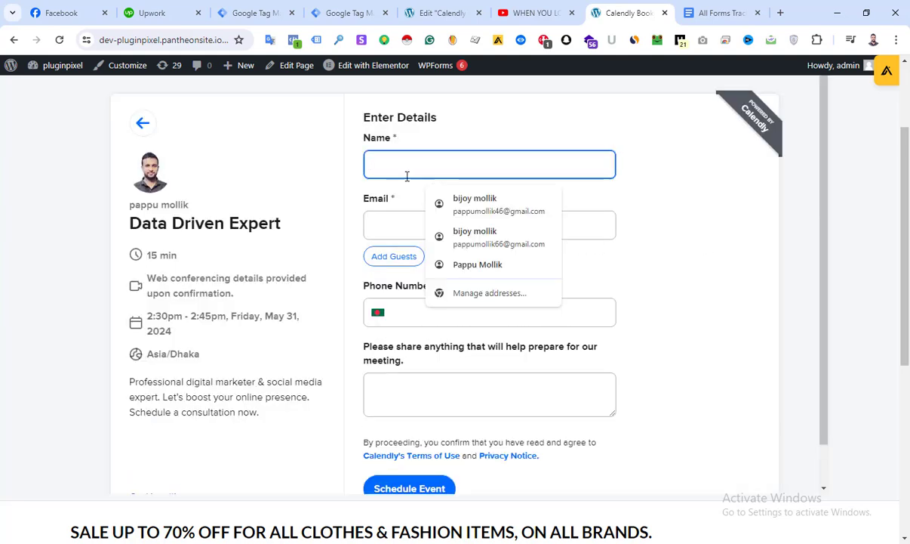
text(test)
click(408, 224)
text(tesxt)
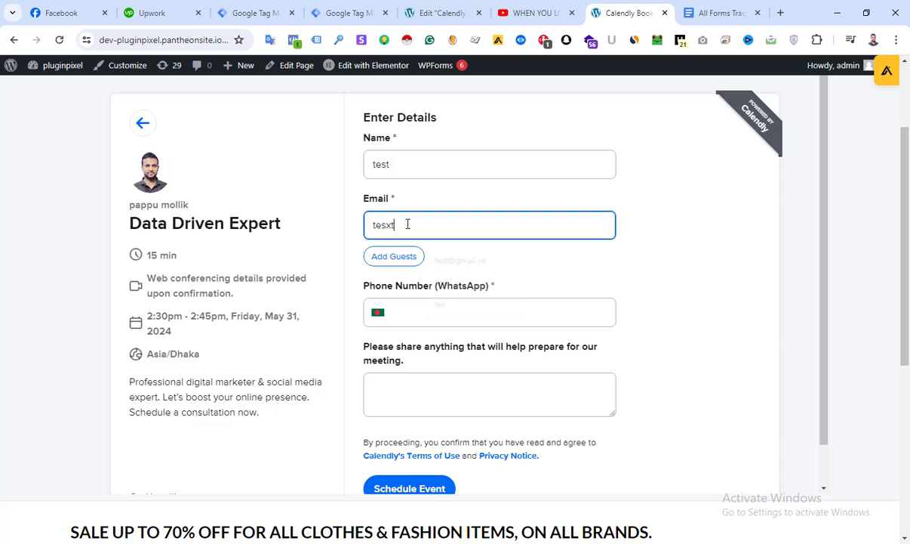
scroll(421, 282, down, 1)
click(431, 408)
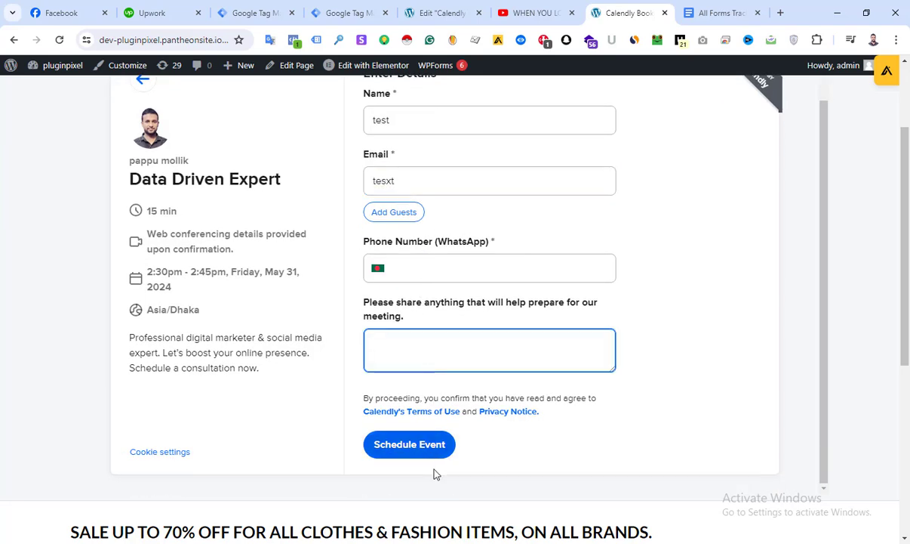
scroll(415, 347, up, 1)
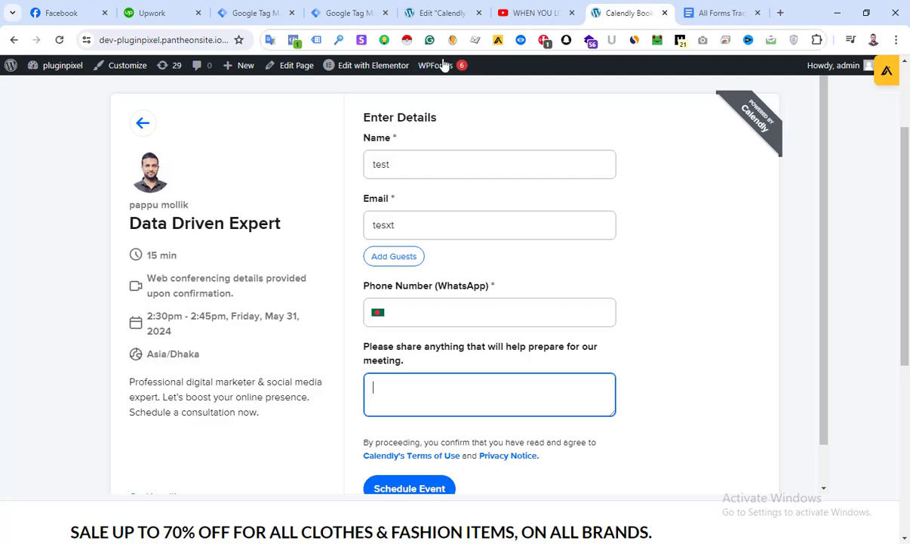
Start a preview session for the pixelplugin website container in Google Tag Manager and switch to the connected booking page
click(348, 13)
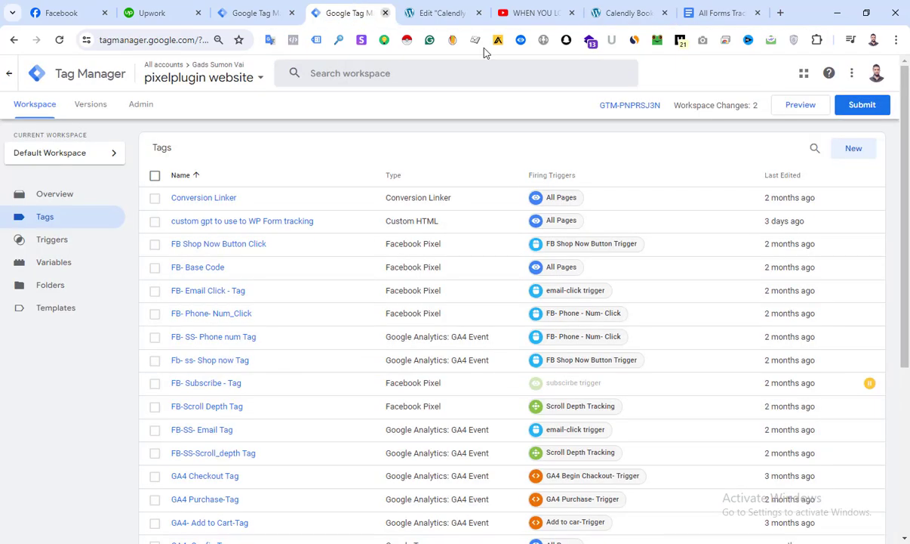
click(786, 109)
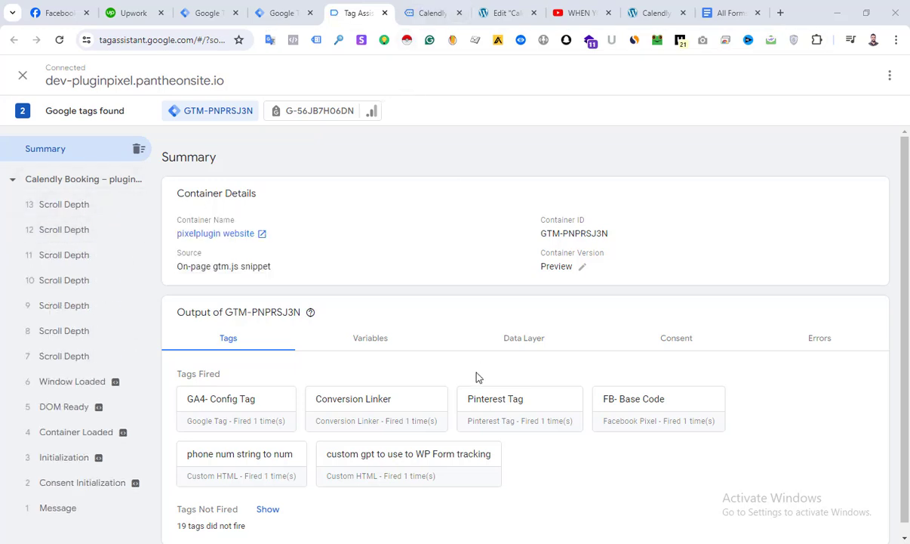
click(431, 13)
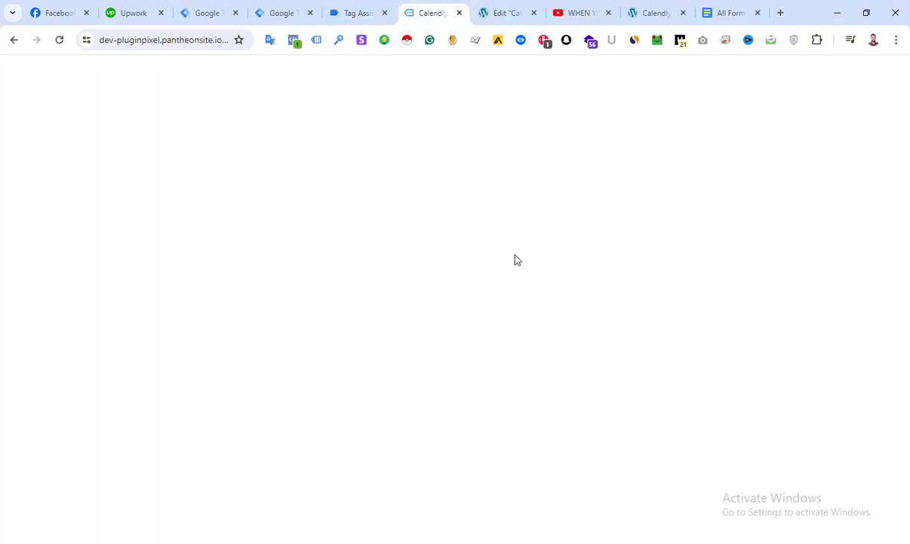
Select May 31 in the booking calendar, then collapse the embedded Tag Assistant badge and move it clear of the time slots
scroll(579, 197, down, 4)
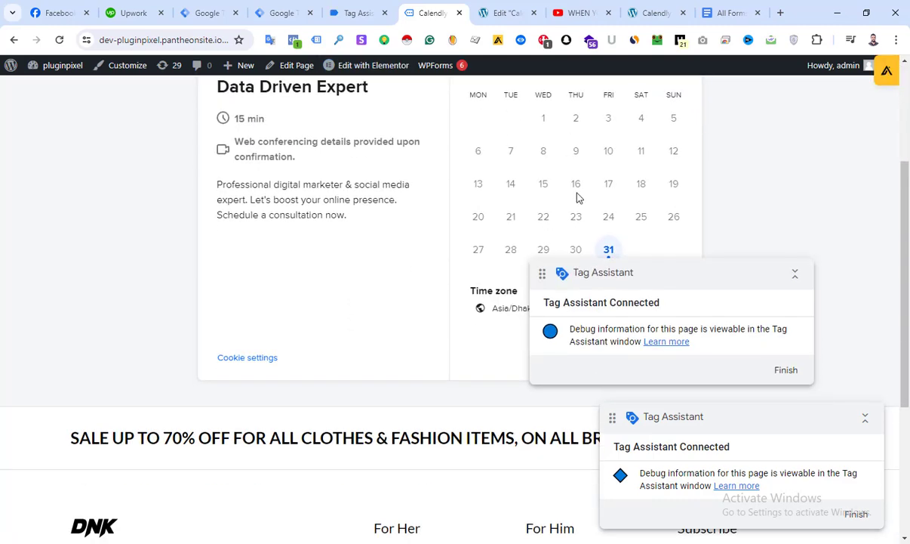
click(609, 249)
click(794, 276)
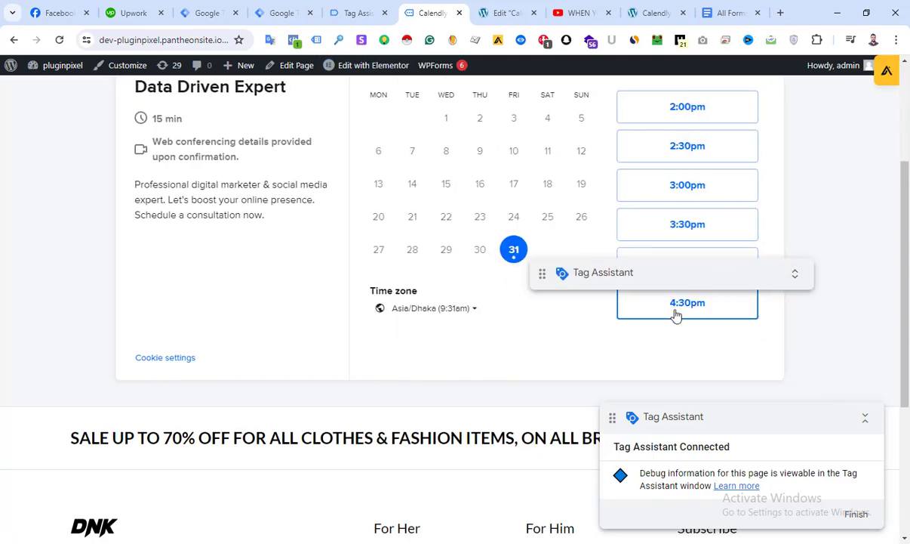
drag(660, 272, 781, 368)
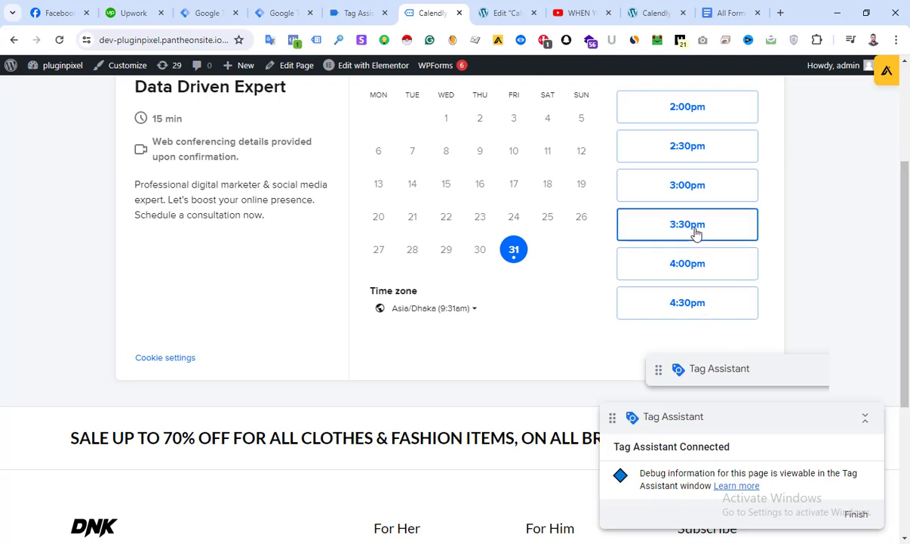
Continue to the details form with the 3:30pm slot, checking Tag Assistant for recorded events before and after
click(360, 13)
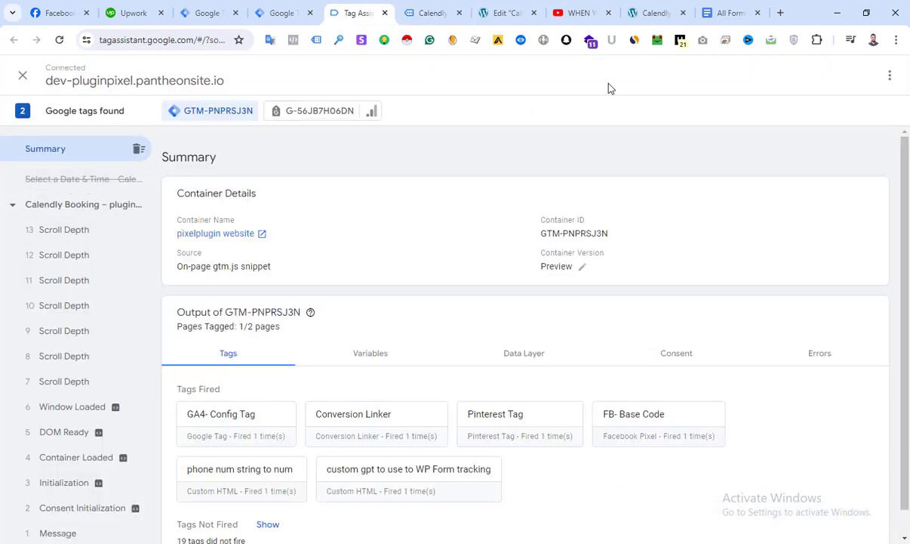
click(442, 12)
click(687, 232)
click(716, 231)
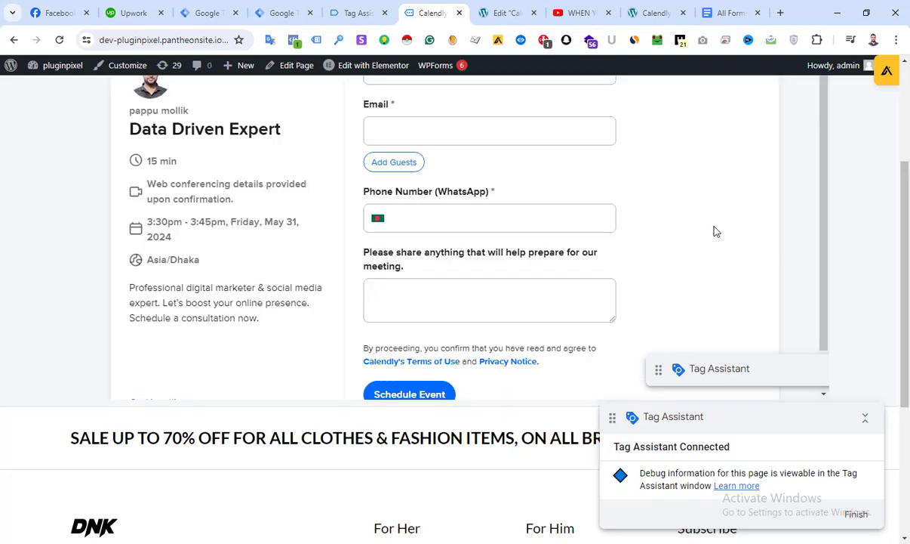
click(358, 13)
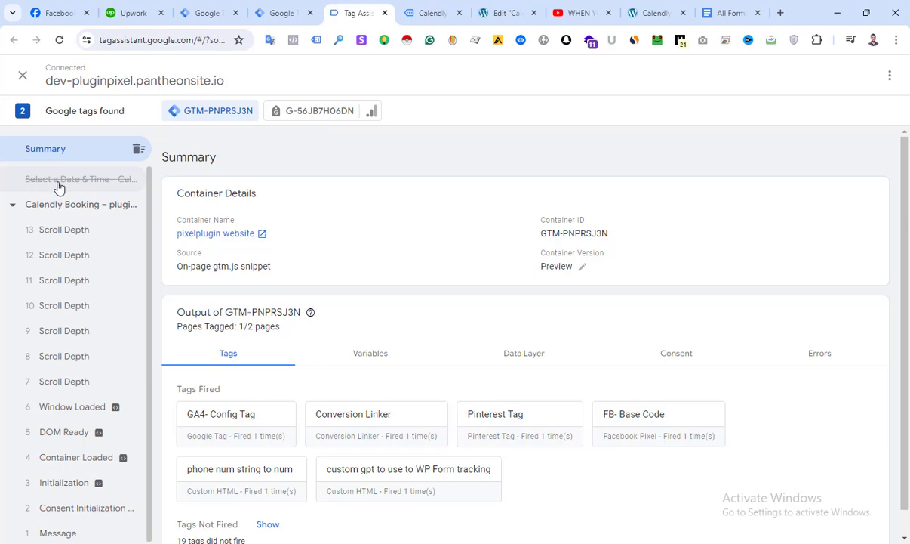
Enter test as the name on the booking details form and fill in the email with the suggested test address
click(433, 13)
click(442, 128)
scroll(443, 128, up, 3)
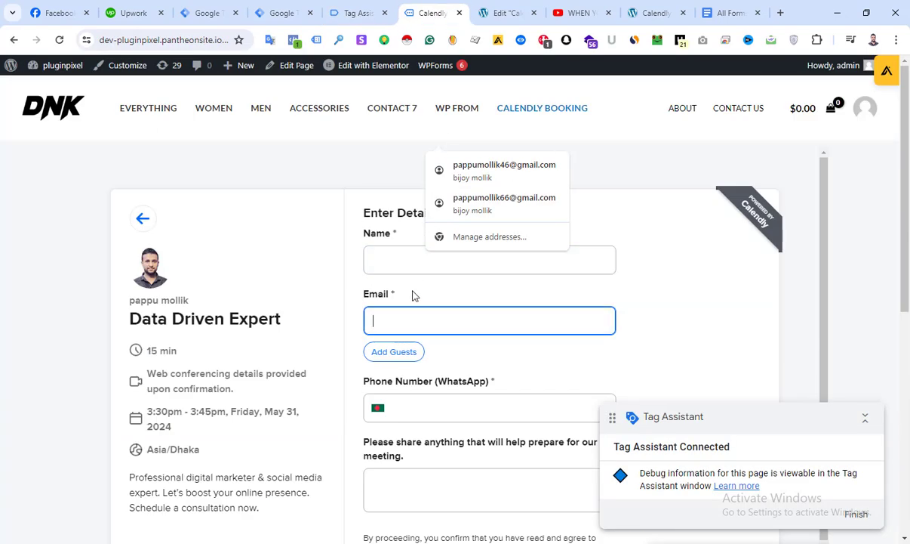
click(400, 264)
text(yr)
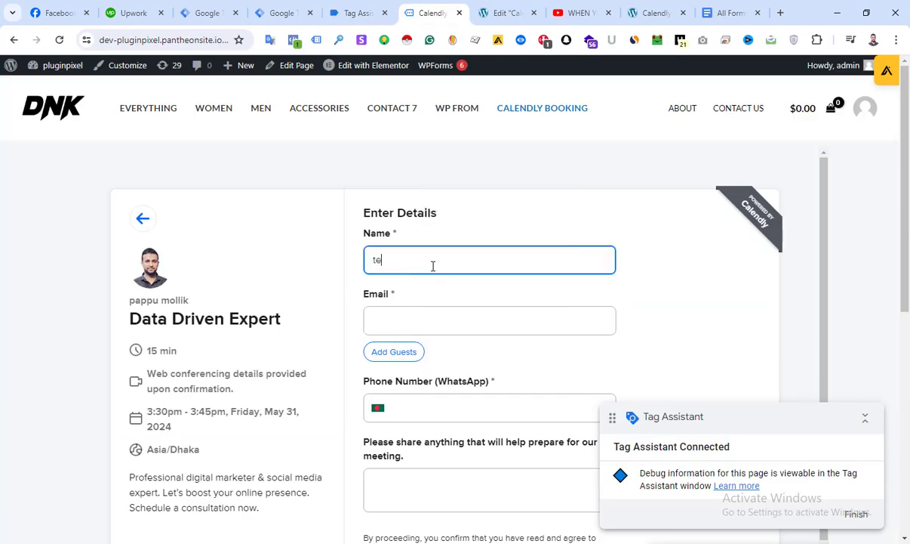
click(438, 314)
text(test@gmail.co)
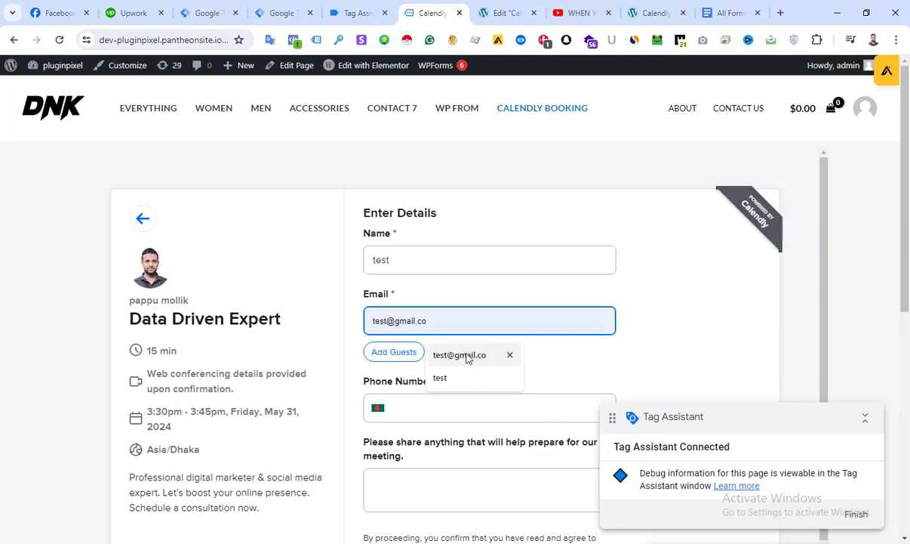
click(467, 357)
Fill in the WhatsApp phone number with the suggested entry and enter test as the meeting preparation note
click(418, 408)
click(493, 434)
scroll(455, 423, down, 1)
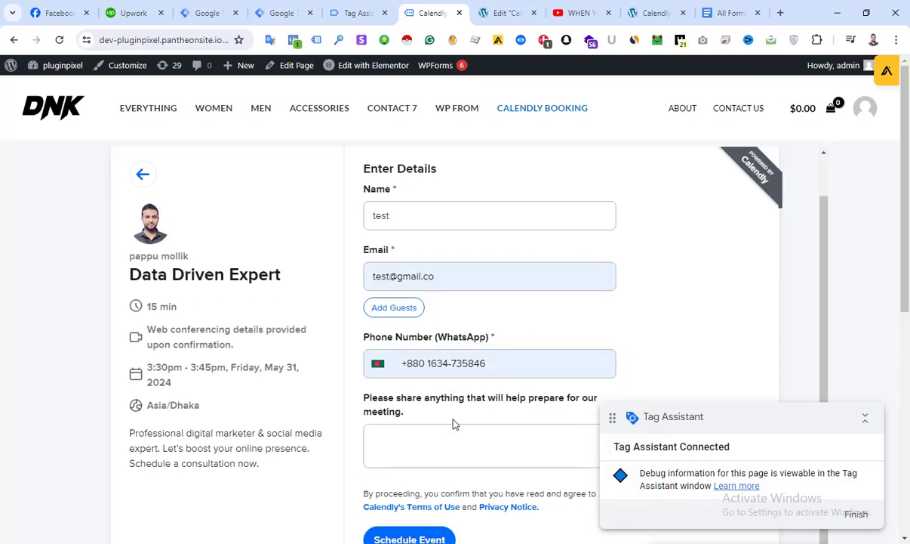
click(450, 439)
scroll(721, 375, down, 2)
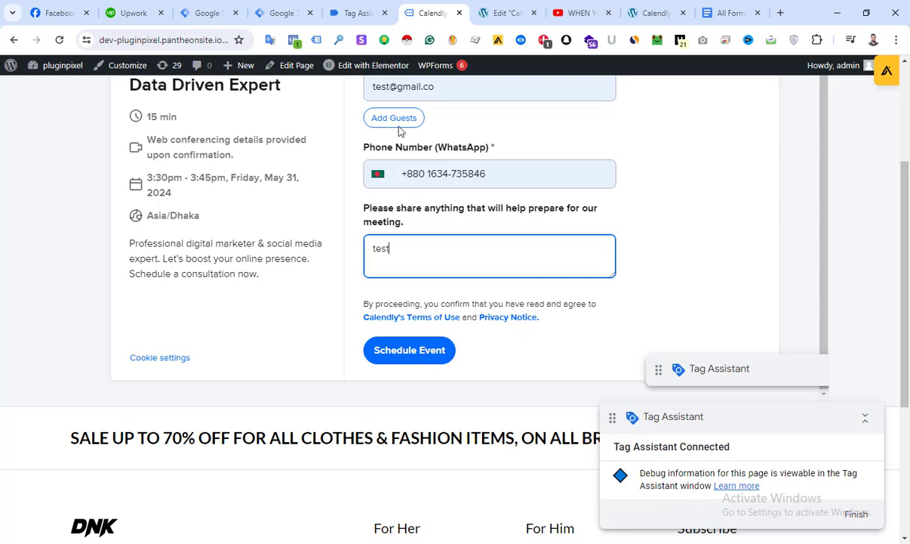
Clear the recorded events in Tag Assistant and submit the booking form to schedule the event
click(361, 15)
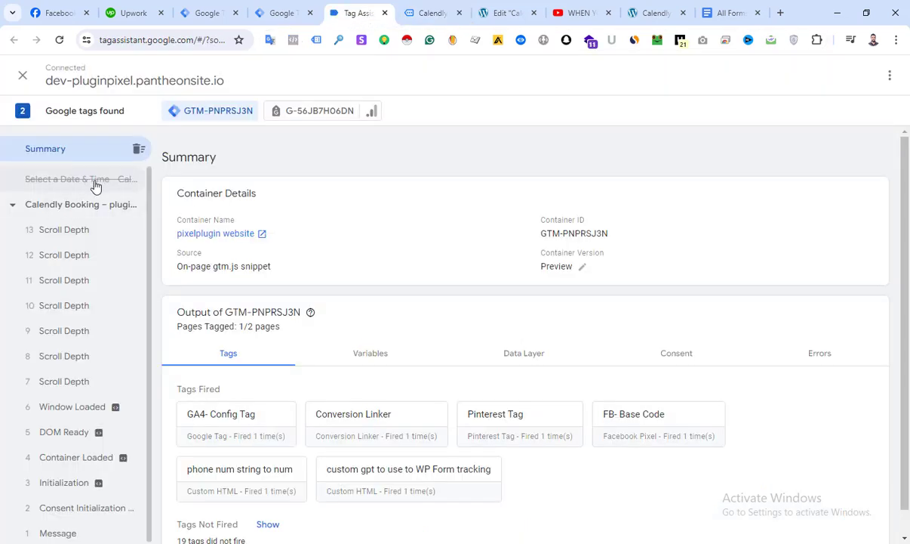
click(139, 149)
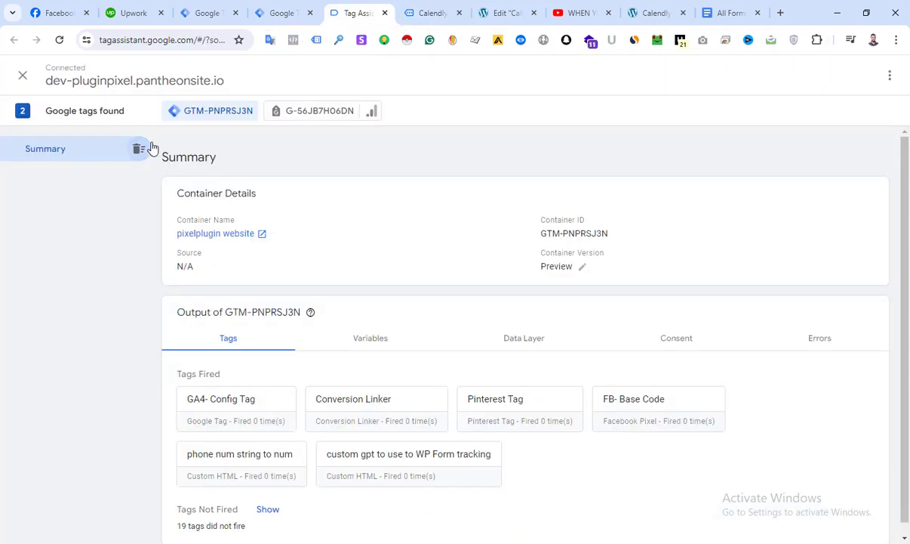
click(428, 11)
click(400, 354)
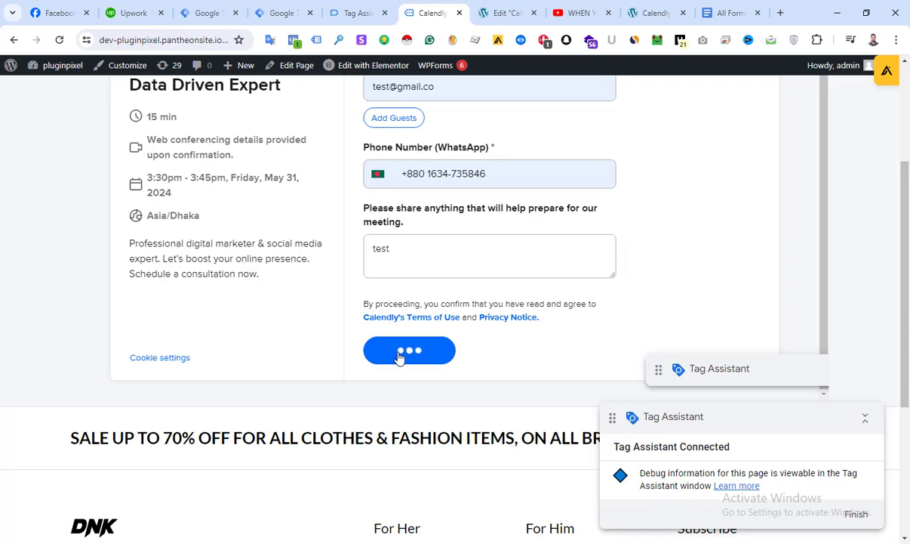
Examine the booking confirmation on the page and check Tag Assistant for any event recorded by the submission
scroll(425, 225, up, 1)
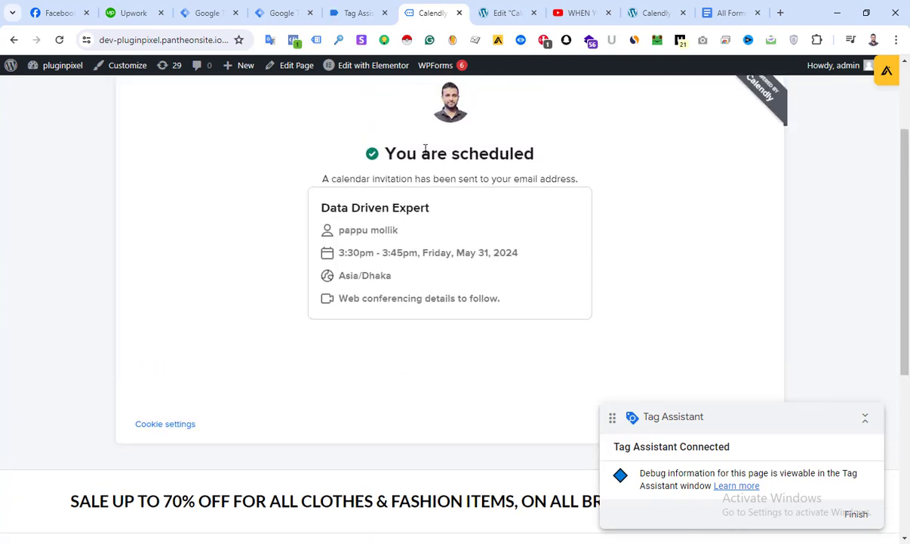
triple_click(398, 155)
click(506, 158)
click(359, 13)
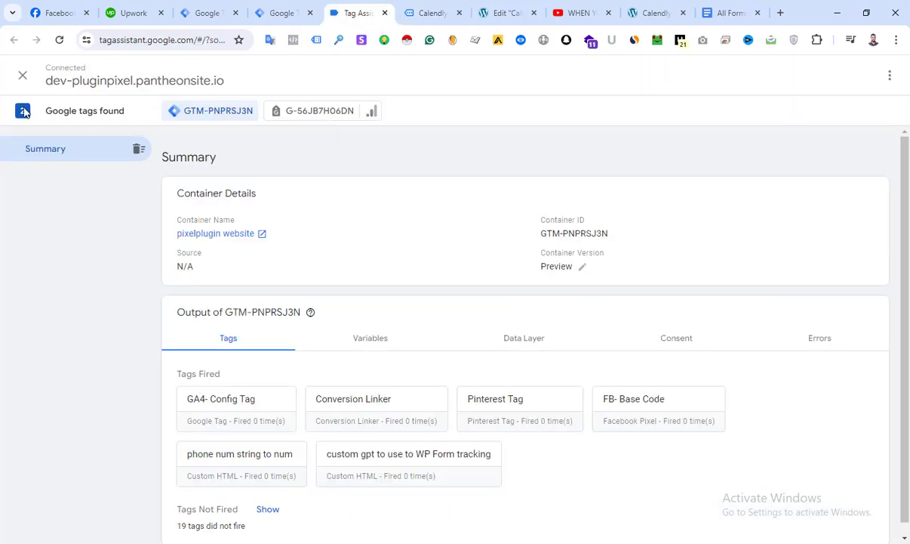
click(421, 24)
scroll(366, 250, down, 1)
scroll(366, 249, up, 3)
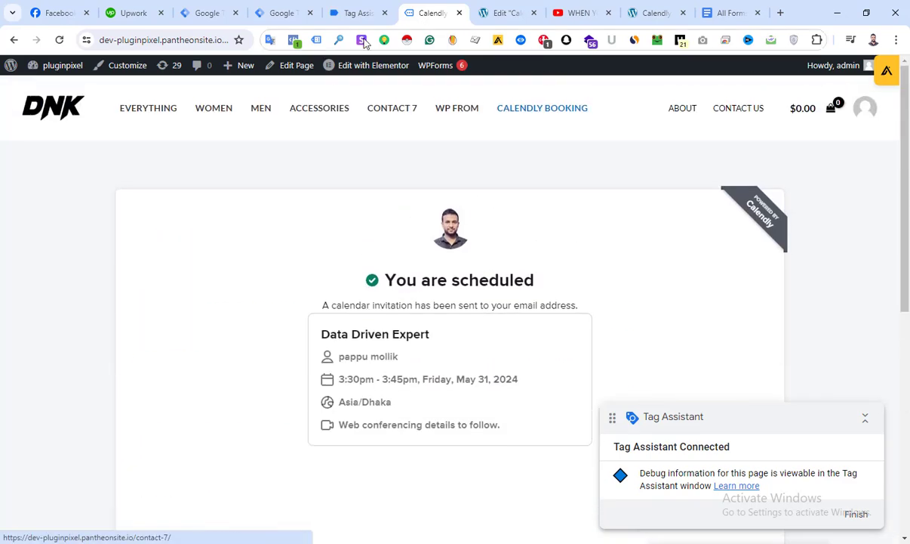
click(358, 13)
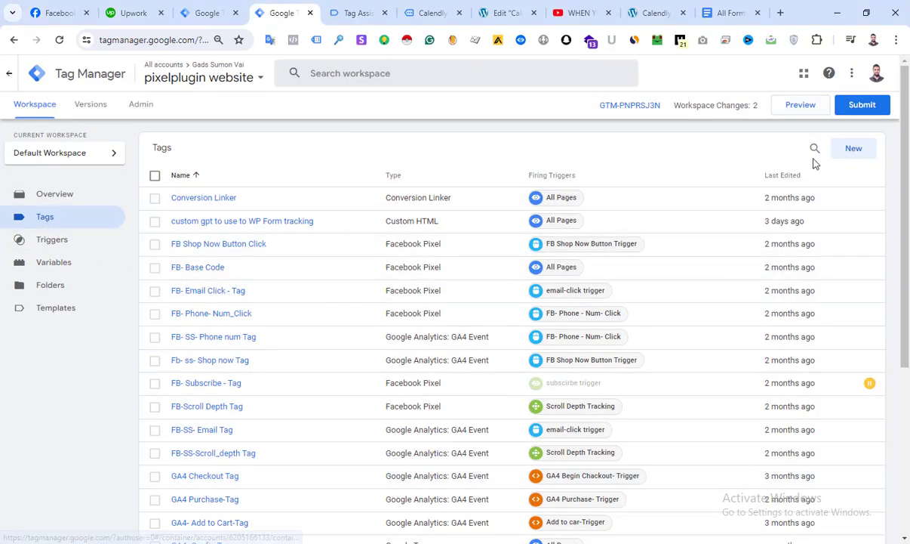
Create a new Custom HTML tag and paste in the listener script that pushes calendly events to the dataLayer
click(849, 148)
click(459, 172)
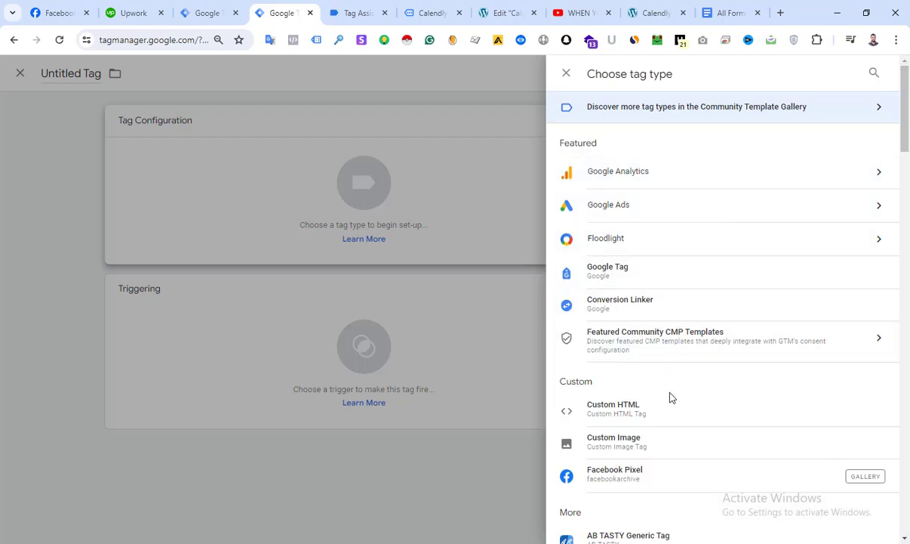
scroll(597, 370, down, 1)
click(650, 349)
click(360, 257)
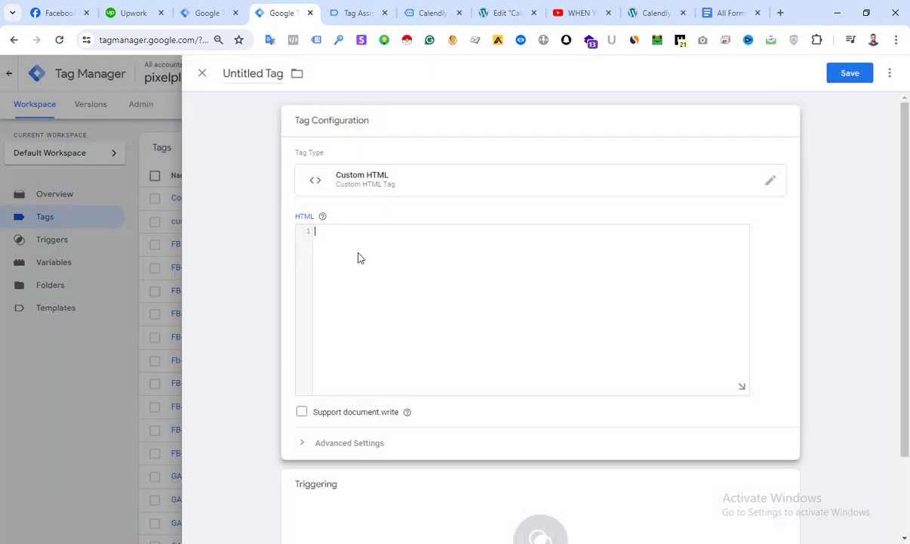
text(<script> window.dataLayer = window.dataLayer ||[]; window.addEventListener('message',   function(e) {     if (e.data.event && e.data.event.indexOf('calendly') === 0) {       window.dataLayer.push({         'event' : 'calendly',         'calendly_event' : e.data.event.split('.')[1]       });     }   } ); </script>)
Name the new tag "cHTML Calendly From"
click(252, 74)
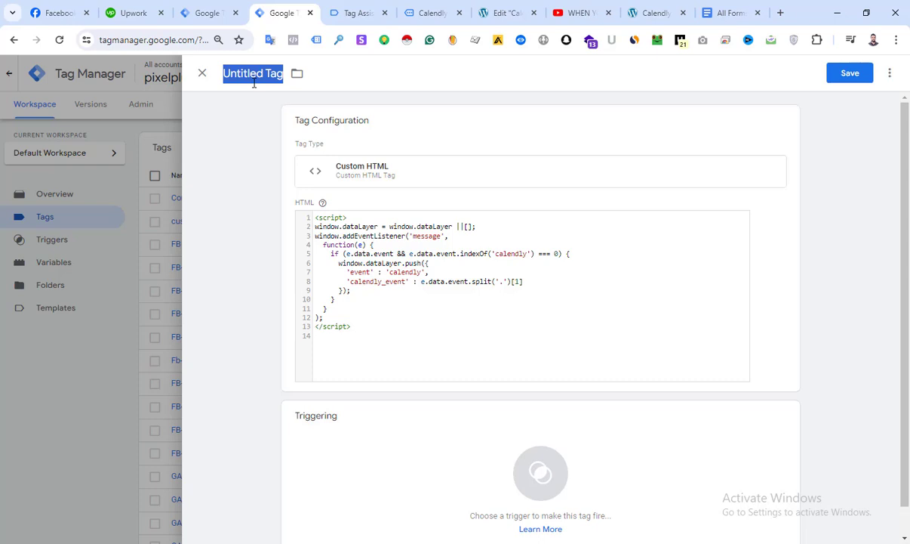
text(cHTML)
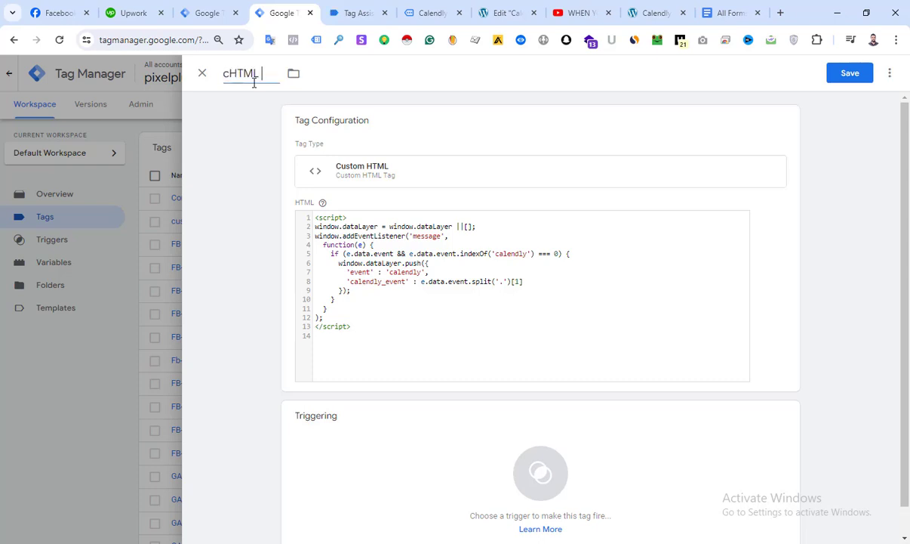
text( Calendly From)
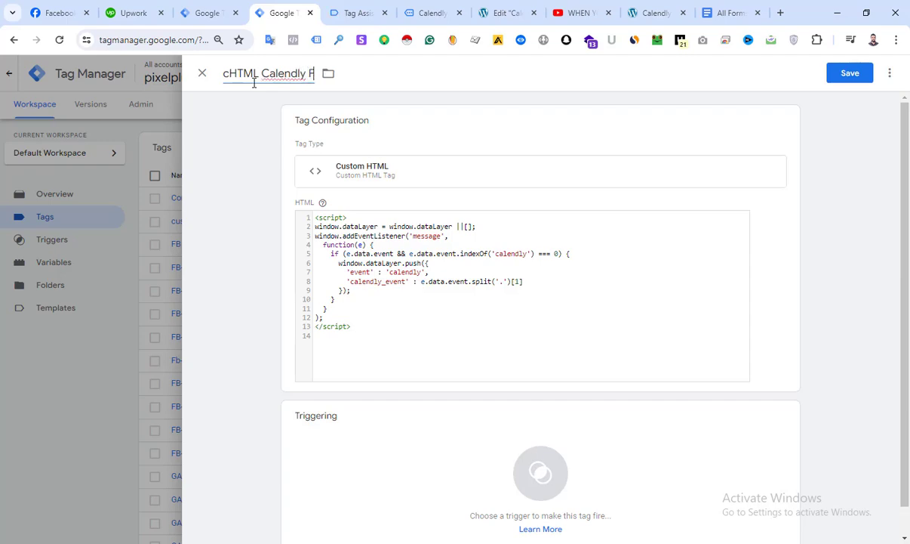
Set the tag to fire on the All Pages trigger and save it
click(427, 434)
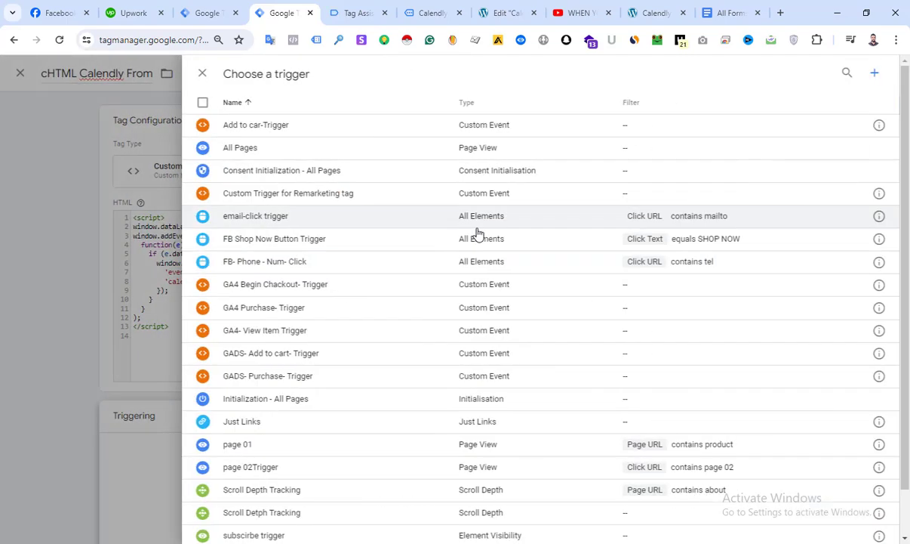
click(276, 150)
click(855, 74)
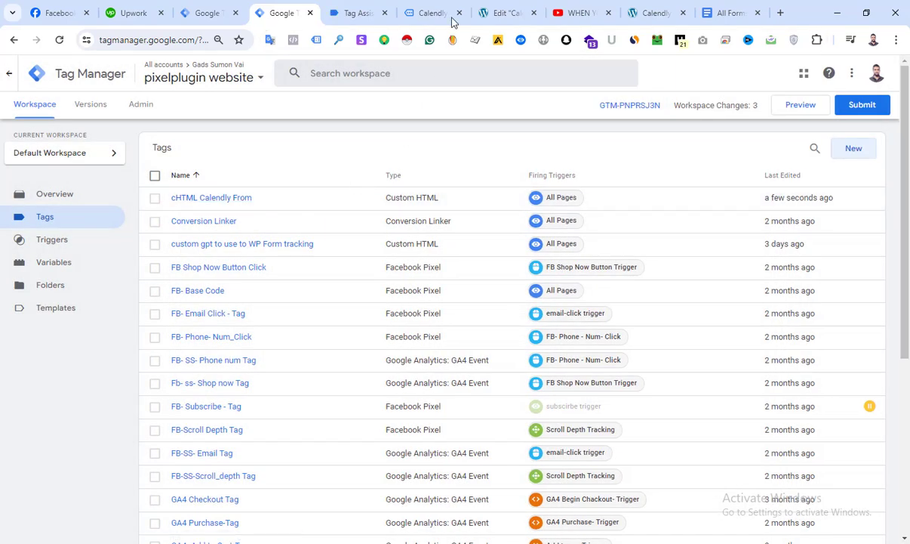
Close the old Tag Assistant session and the booking confirmation page left over from the previous test
click(448, 16)
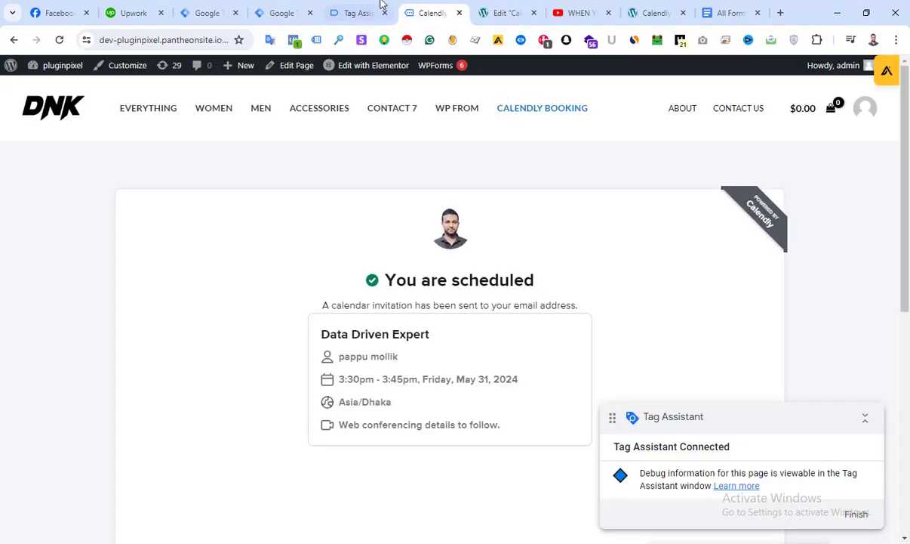
click(361, 13)
click(385, 13)
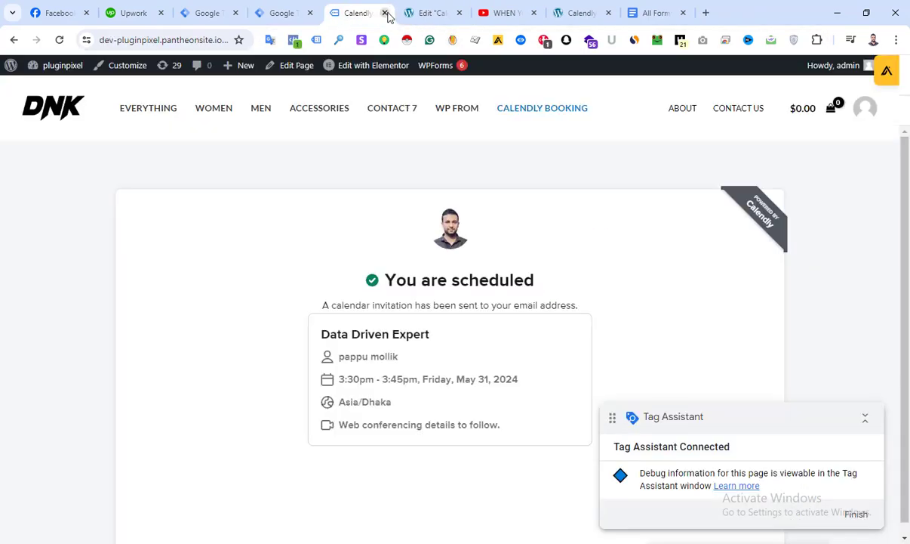
click(385, 13)
Start a new preview of the pixelplugin website container and open the Calendly Booking page on the connected site
click(285, 13)
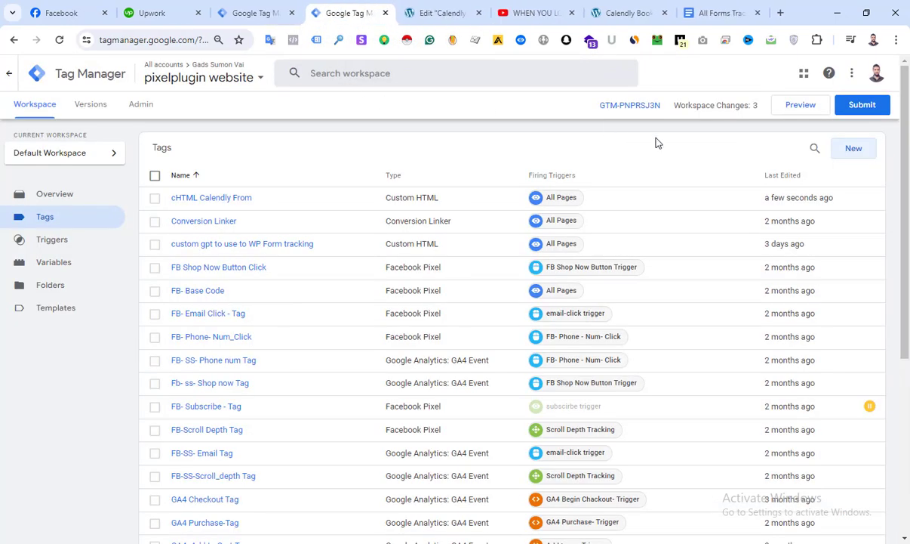
click(796, 102)
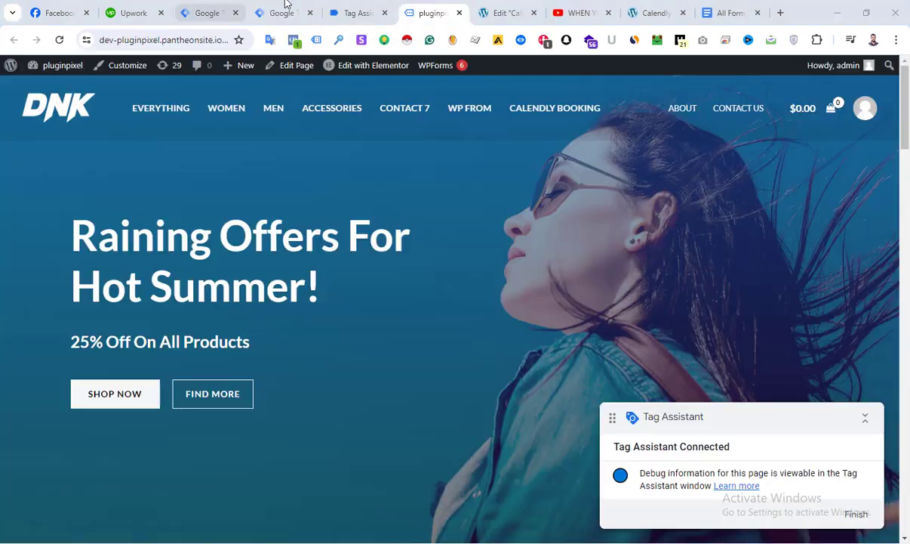
click(347, 13)
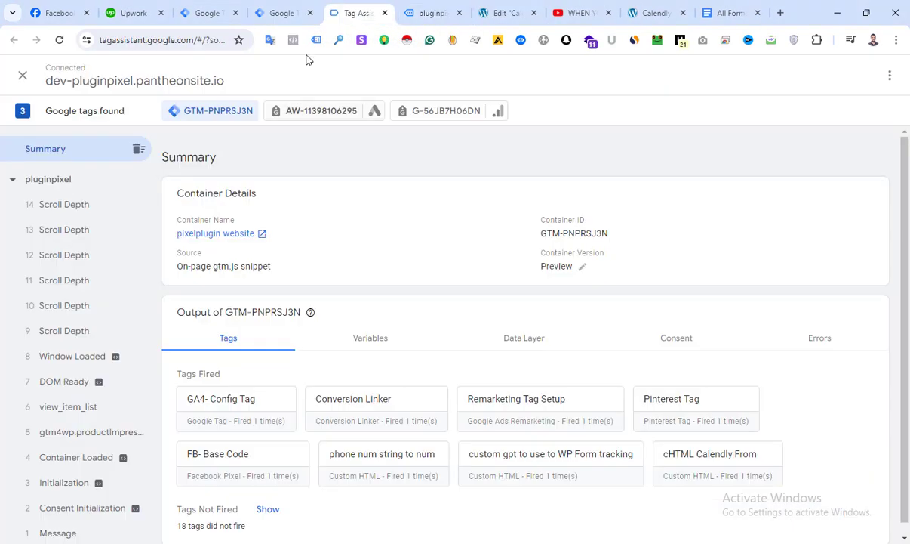
click(430, 13)
click(353, 11)
click(432, 17)
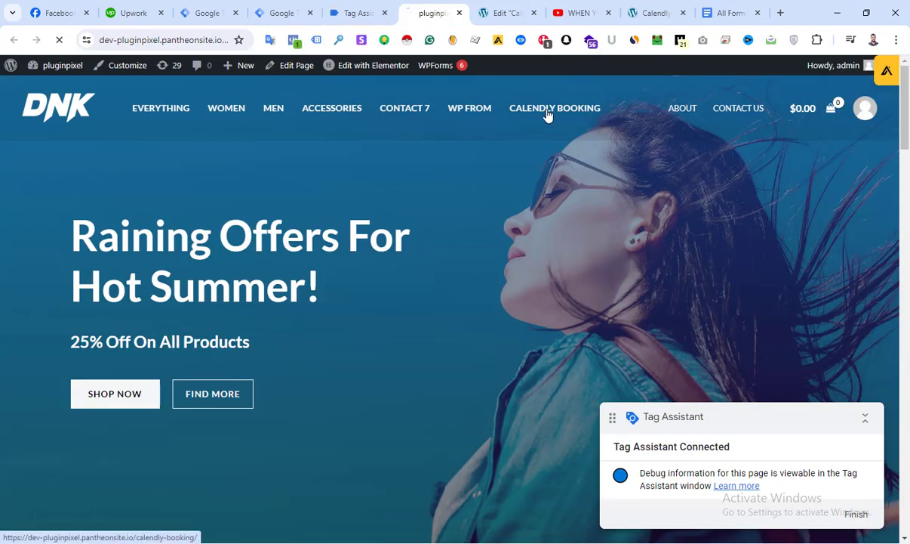
click(549, 110)
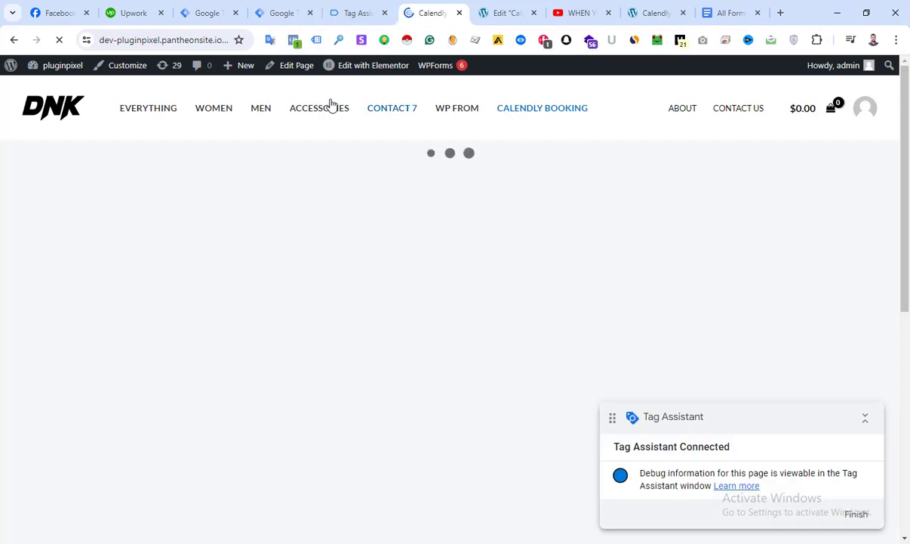
Examine the calendly event recorded on page load in Tag Assistant, including its API call and the calendly_event value in the data layer
click(360, 13)
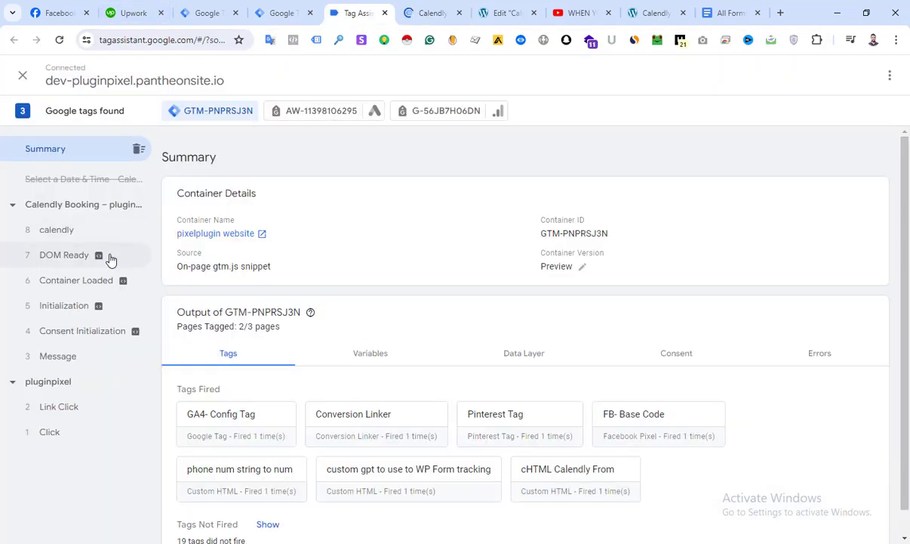
click(424, 13)
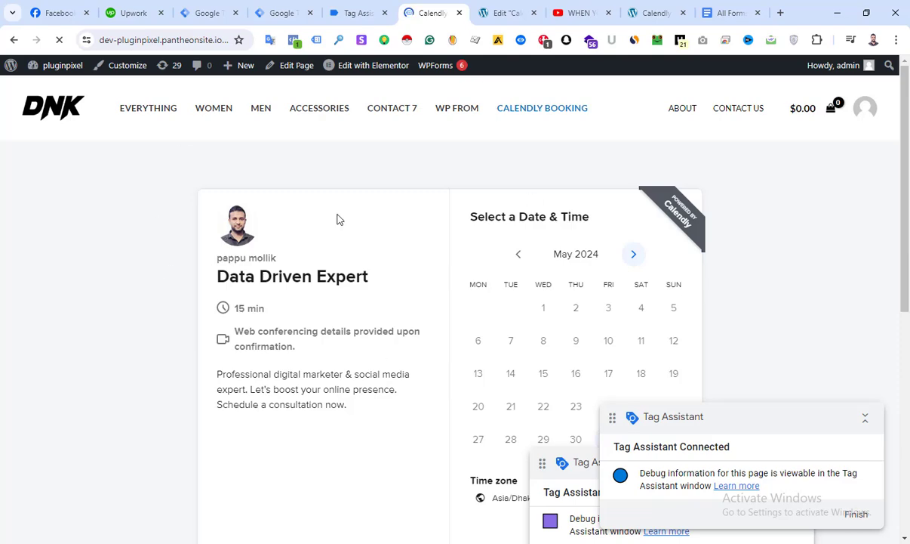
click(348, 13)
scroll(79, 317, down, 2)
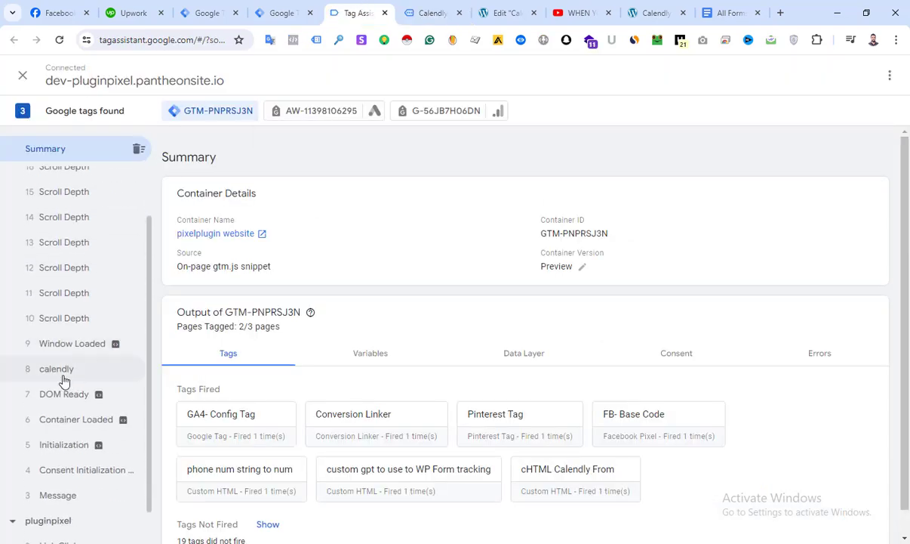
click(56, 372)
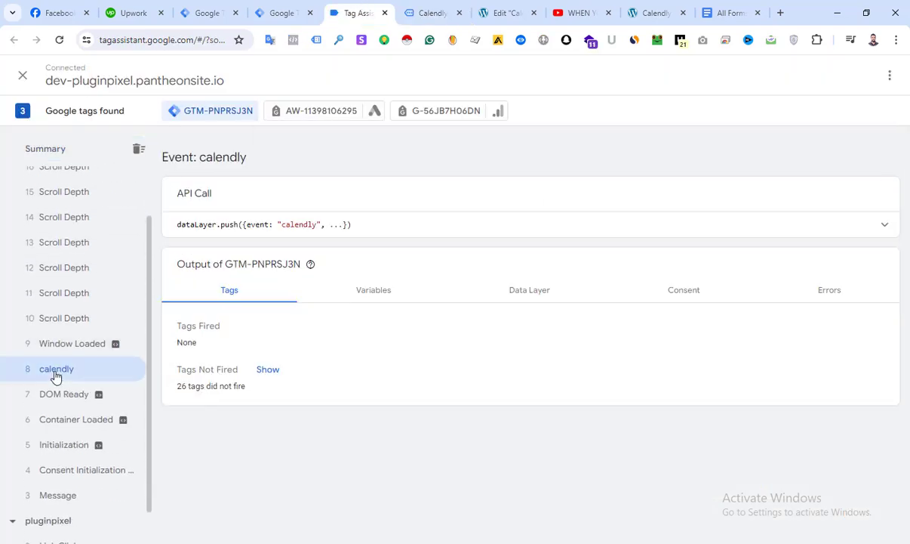
click(882, 225)
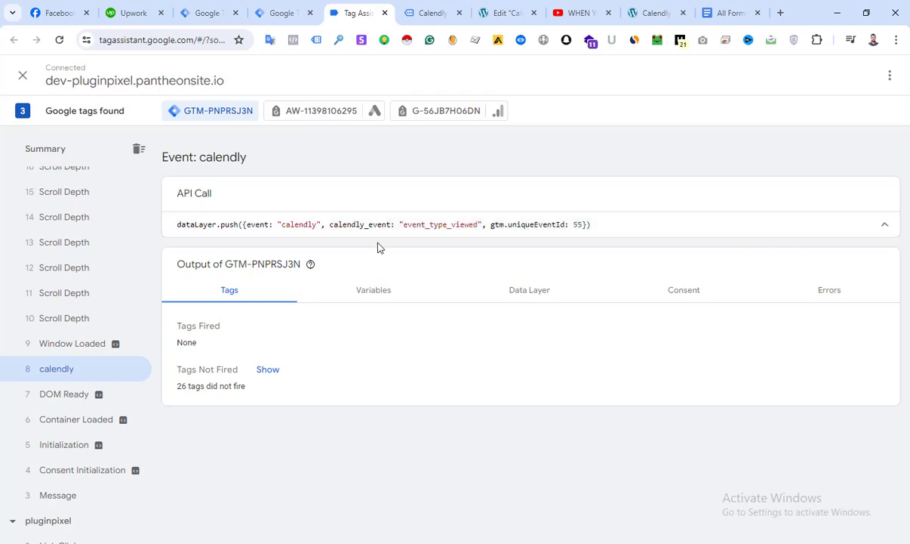
click(532, 290)
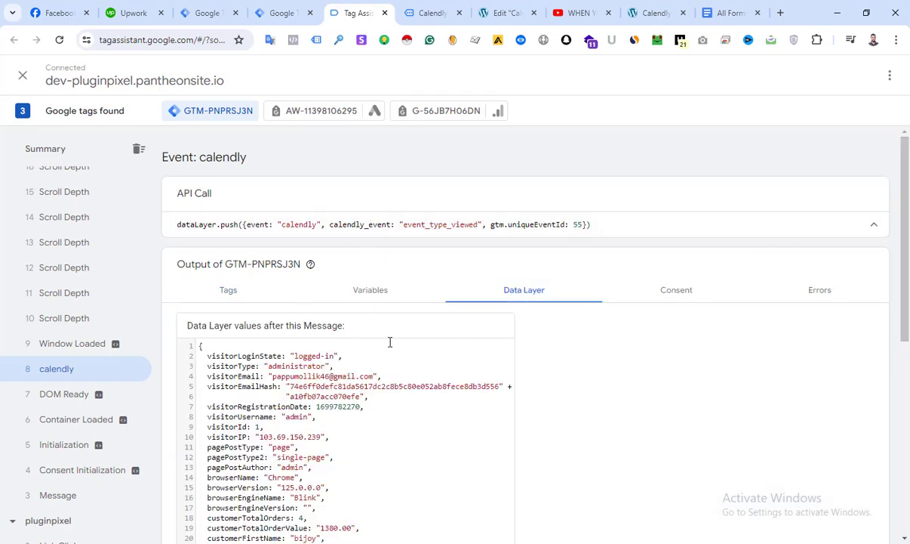
scroll(301, 317, down, 1)
scroll(329, 240, down, 5)
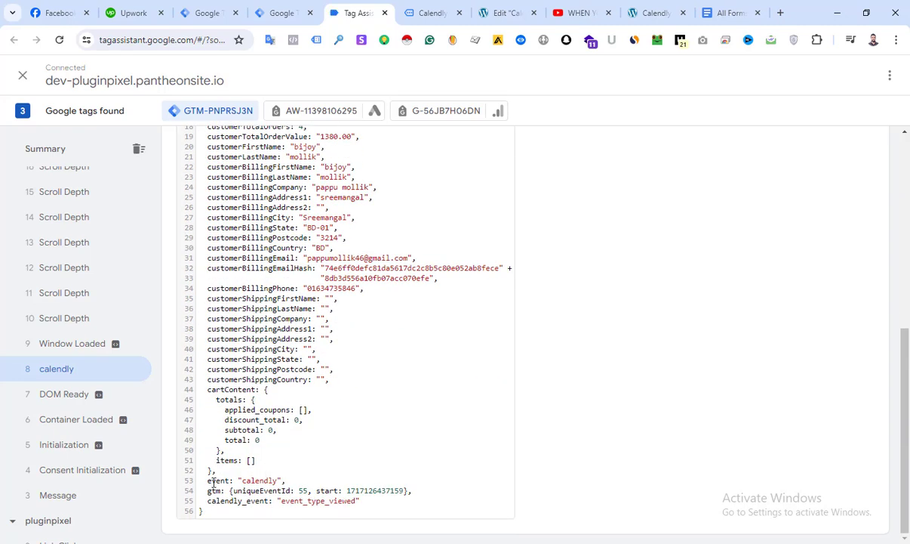
drag(248, 481, 350, 503)
click(328, 473)
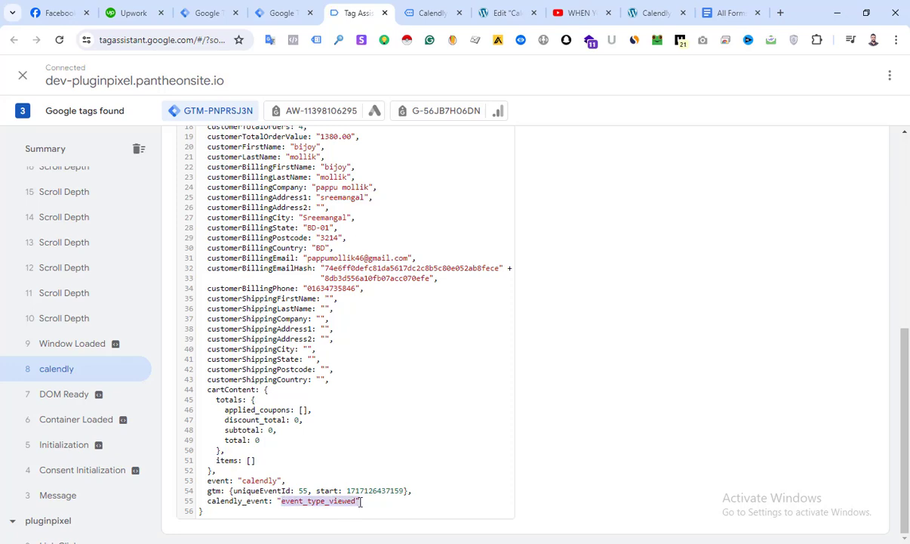
Choose the 2:00pm slot on May 31, 2024 in the booking calendar and continue to the details form
click(435, 11)
scroll(532, 248, down, 3)
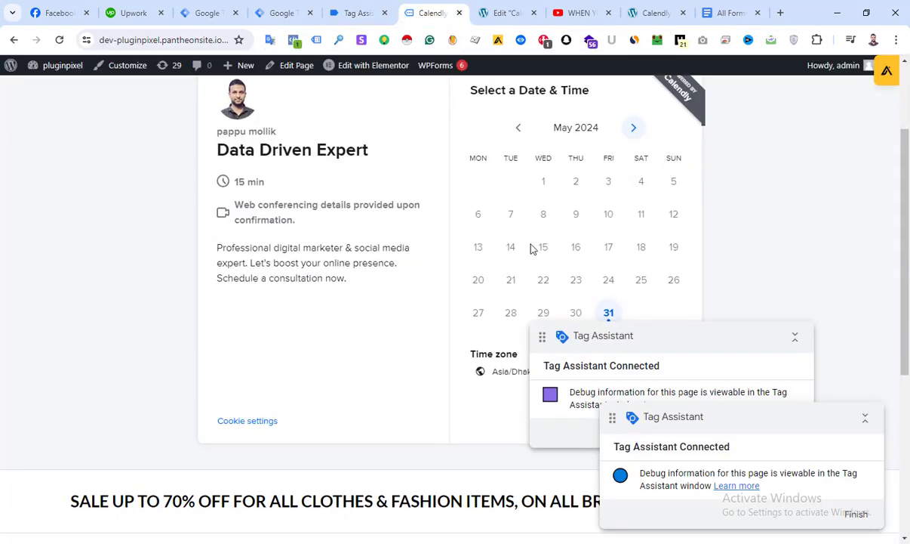
click(613, 255)
click(687, 107)
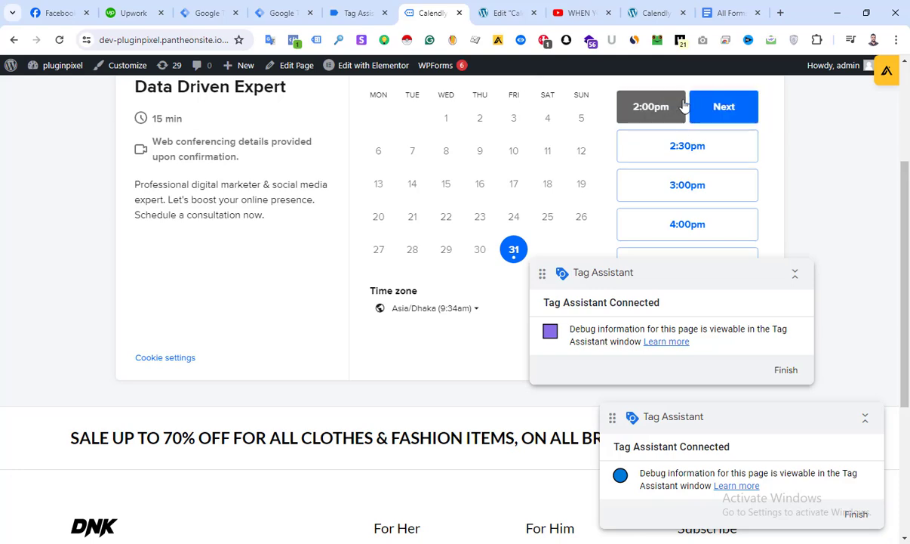
click(711, 108)
Examine the data layer of the calendly event recorded for the date and time selection in Tag Assistant
click(366, 9)
scroll(297, 315, up, 3)
scroll(99, 224, up, 1)
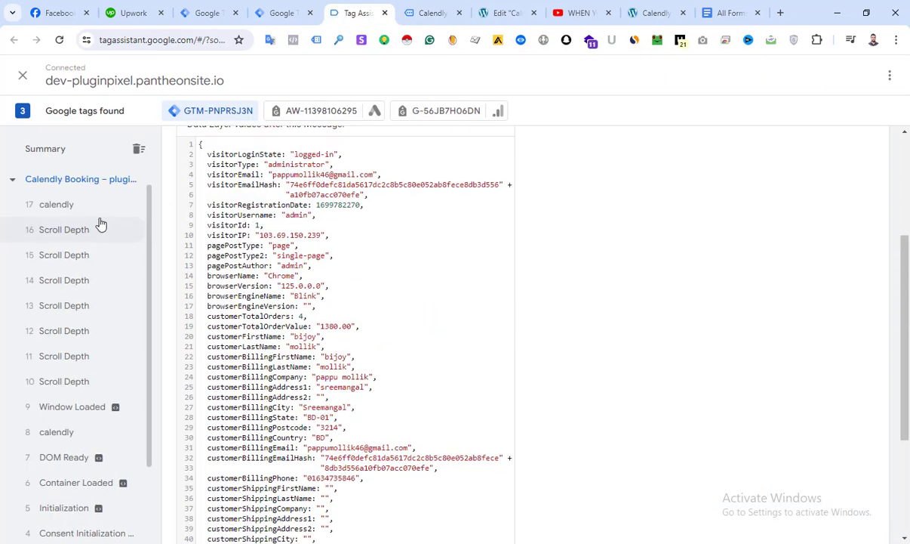
click(56, 237)
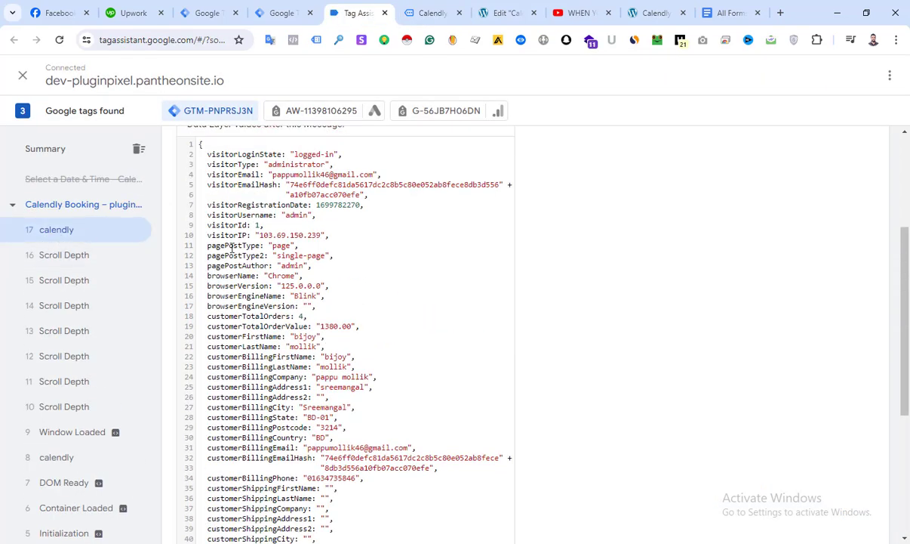
scroll(367, 405, down, 6)
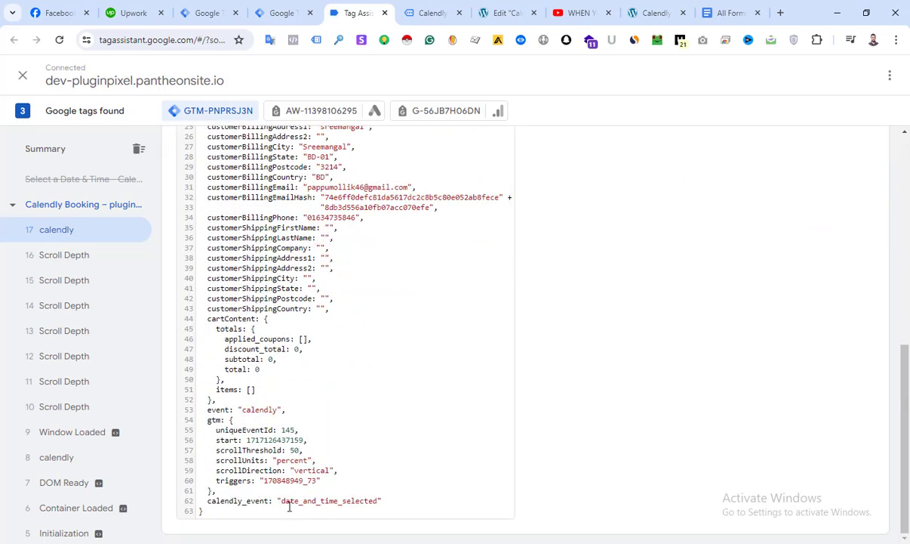
drag(286, 505, 379, 502)
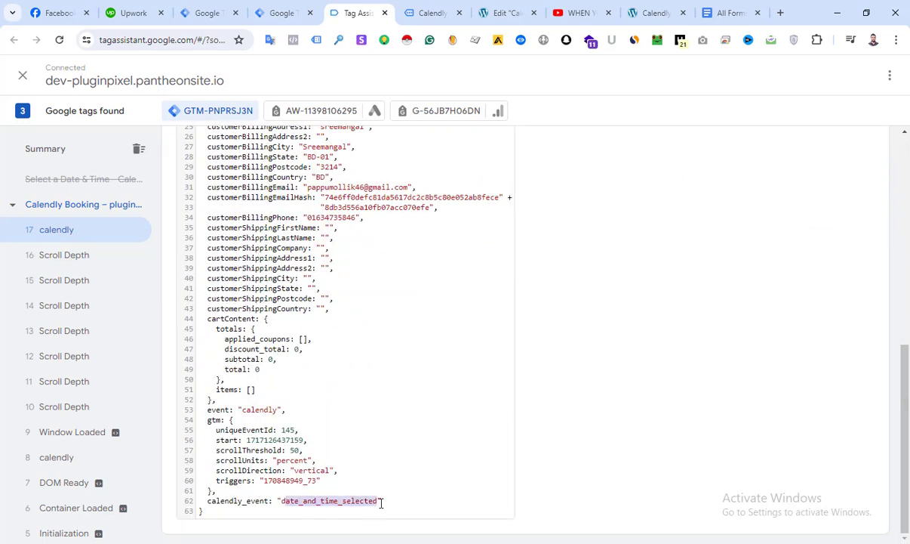
Enter "test" as the name and fill in the invitee's email on the booking form
click(426, 13)
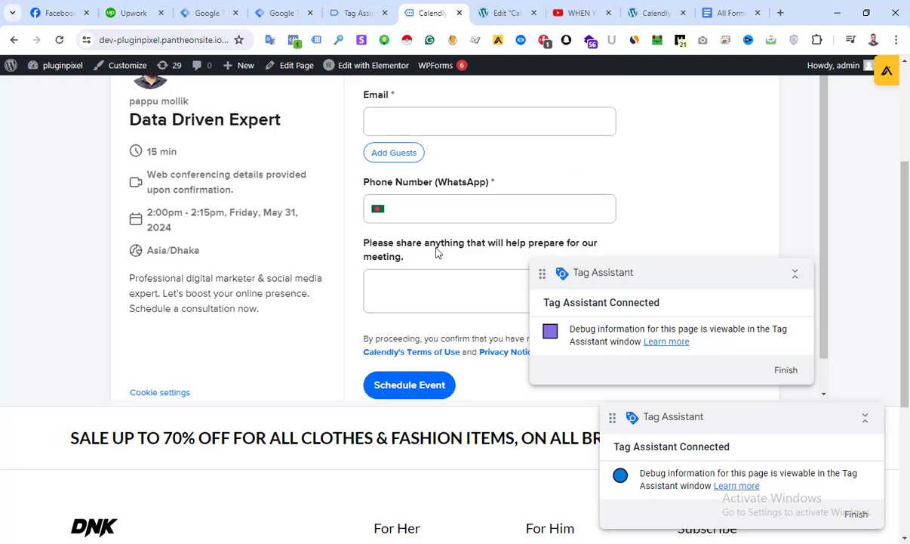
scroll(437, 252, down, 1)
scroll(431, 250, up, 1)
click(406, 126)
scroll(406, 126, up, 3)
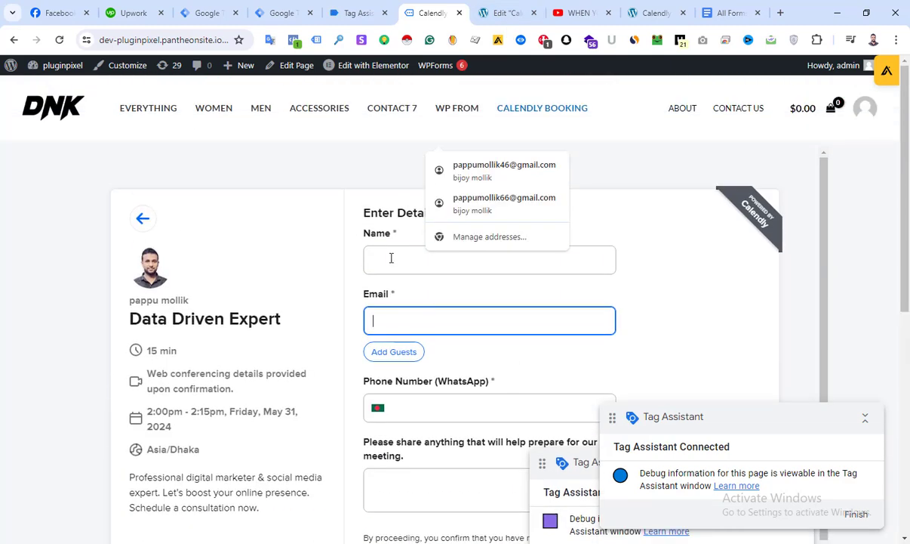
click(391, 258)
text(test)
click(419, 317)
text(ts)
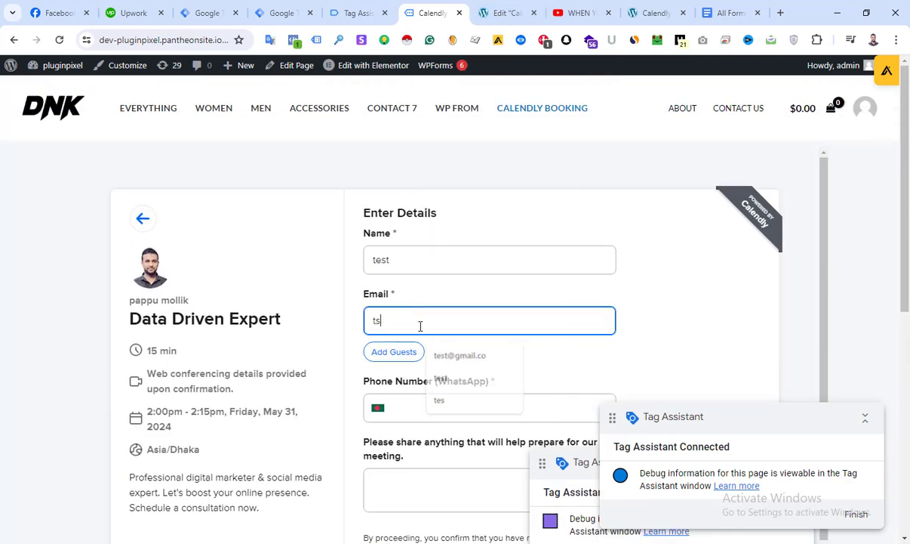
key(BackSpace)
text(es)
click(448, 355)
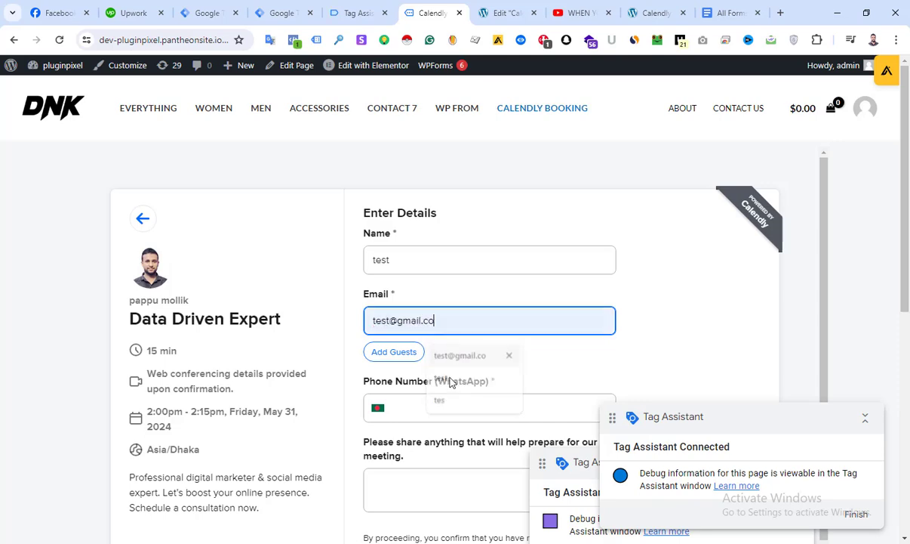
Fill in the WhatsApp phone number, enter "test" as the meeting note and schedule the event
click(500, 410)
click(492, 441)
click(425, 428)
text(test)
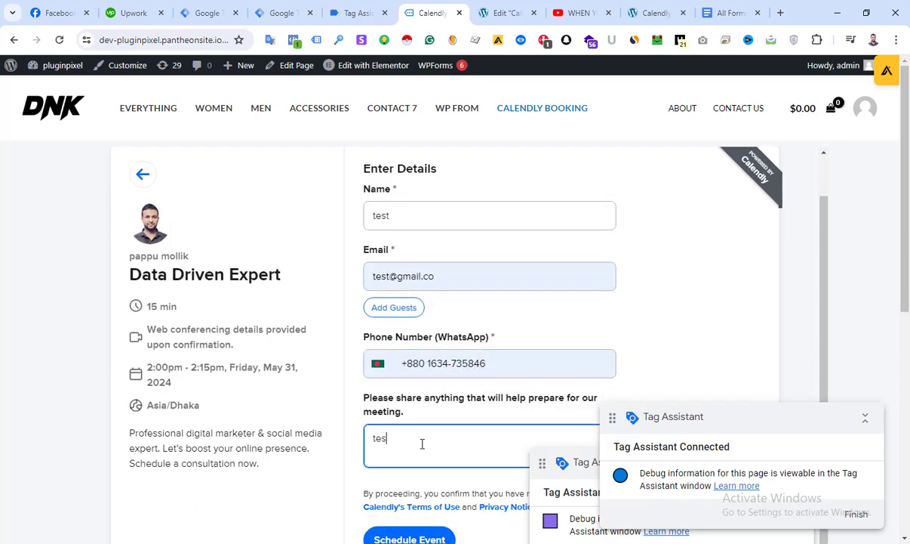
scroll(420, 453, down, 3)
click(408, 351)
Examine the newest calendly event in Tag Assistant for the calendly_event value pushed by the booking submission
click(369, 16)
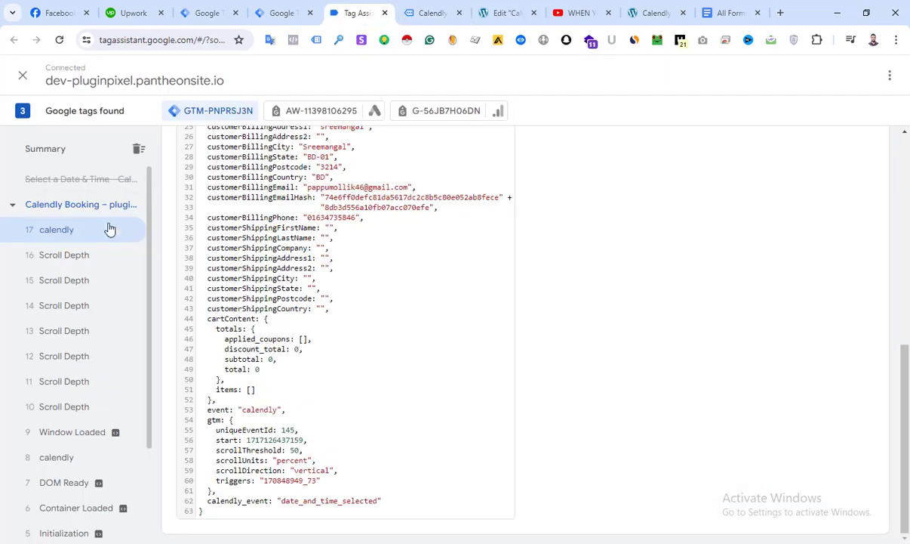
scroll(299, 335, up, 6)
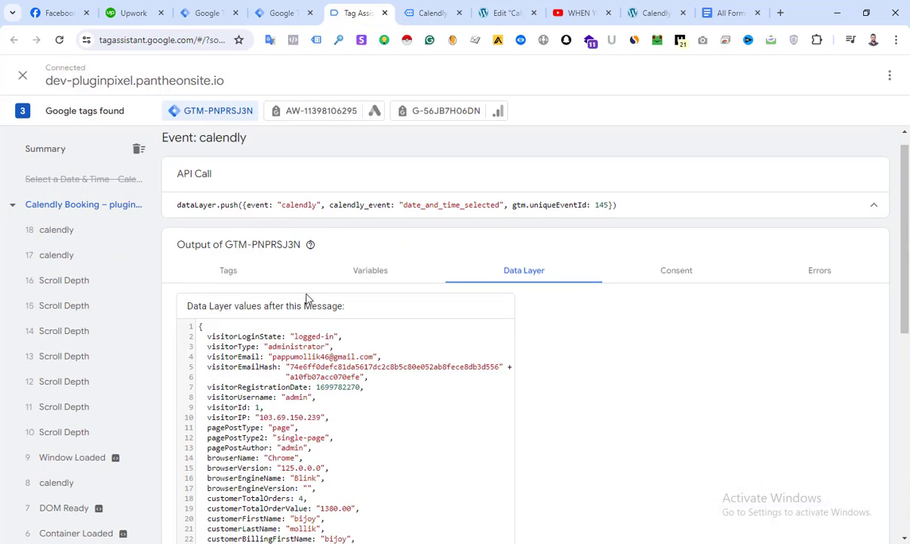
click(71, 233)
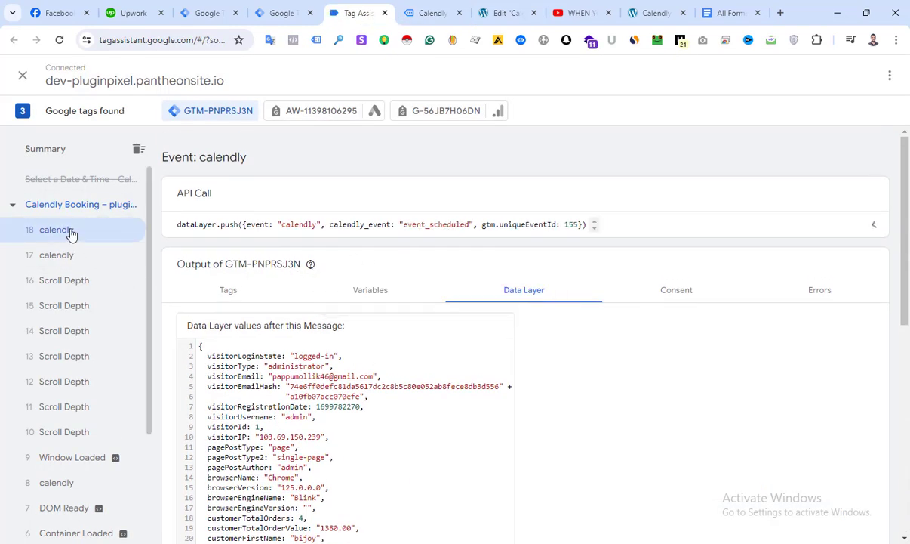
scroll(323, 354, down, 6)
drag(281, 500, 350, 500)
Review the booking confirmation on the Calendly Booking page
click(432, 13)
scroll(448, 159, up, 1)
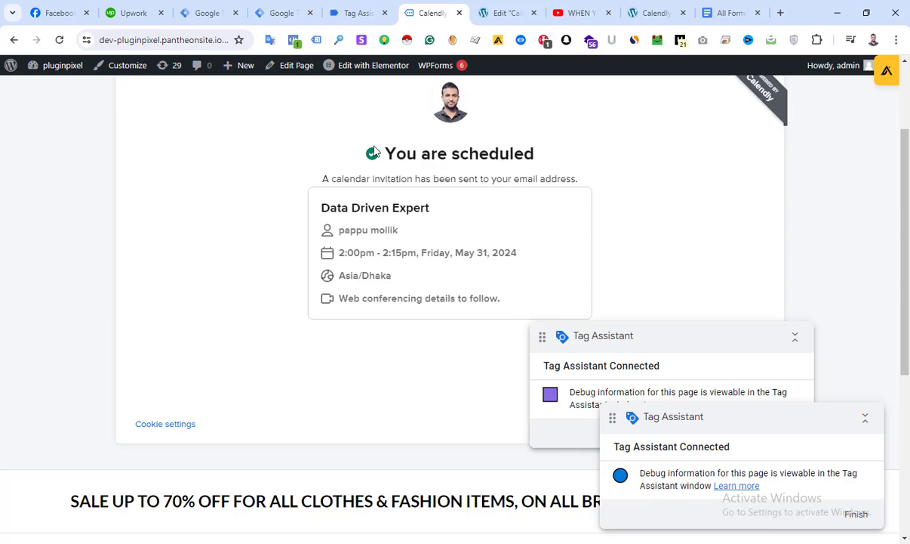
scroll(374, 151, up, 1)
Compare the calendly_event key and its value across the three recorded calendly events in Tag Assistant
click(359, 15)
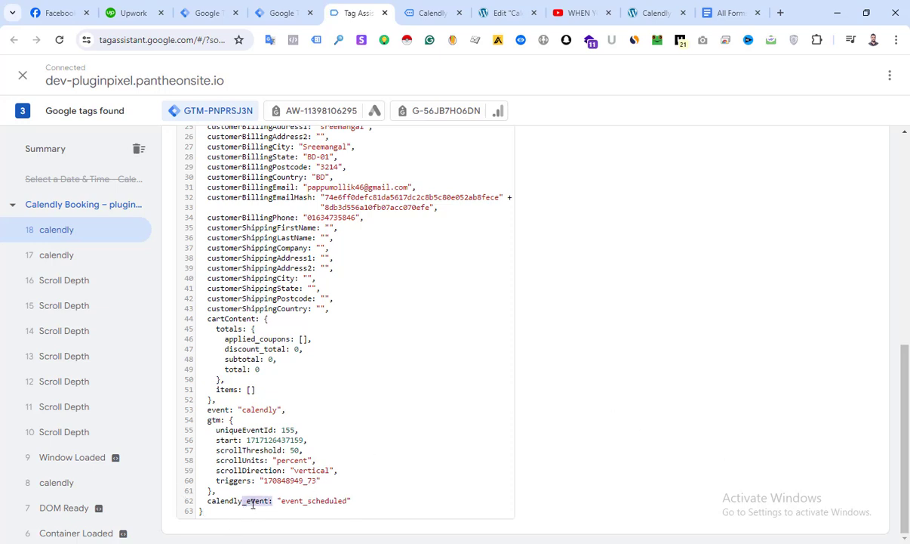
drag(269, 500, 209, 502)
key(ctrl+c)
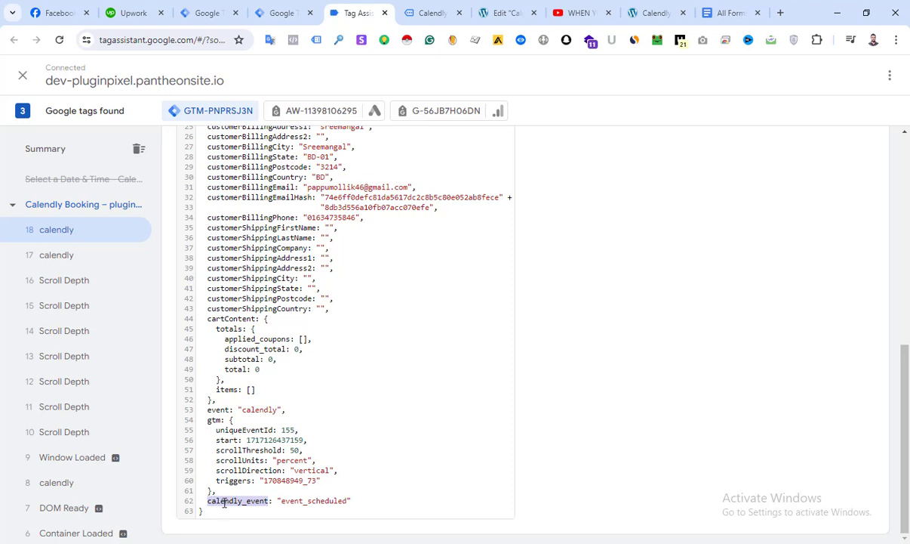
click(68, 254)
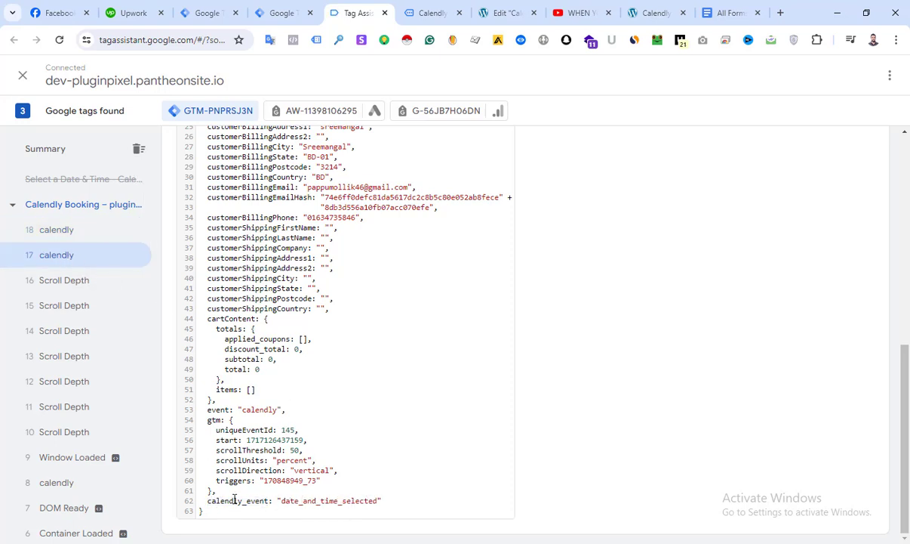
click(68, 229)
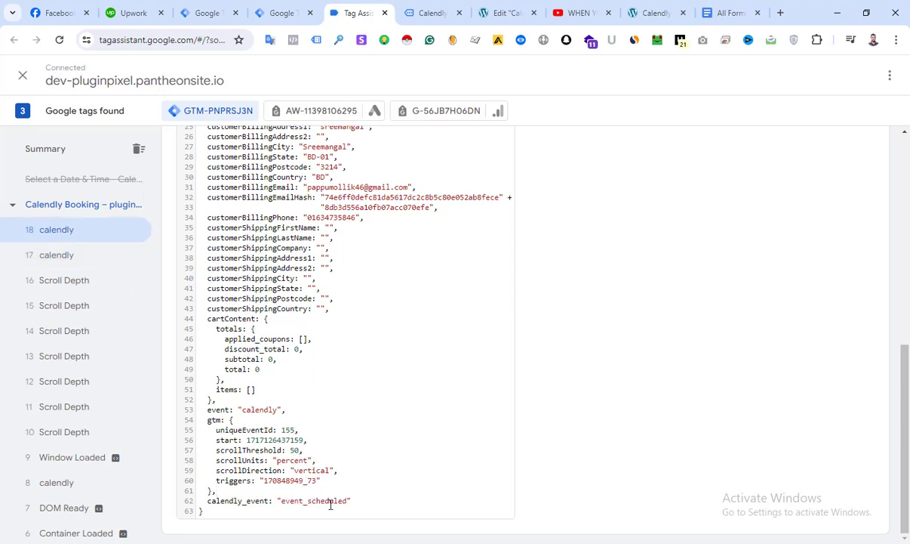
click(85, 492)
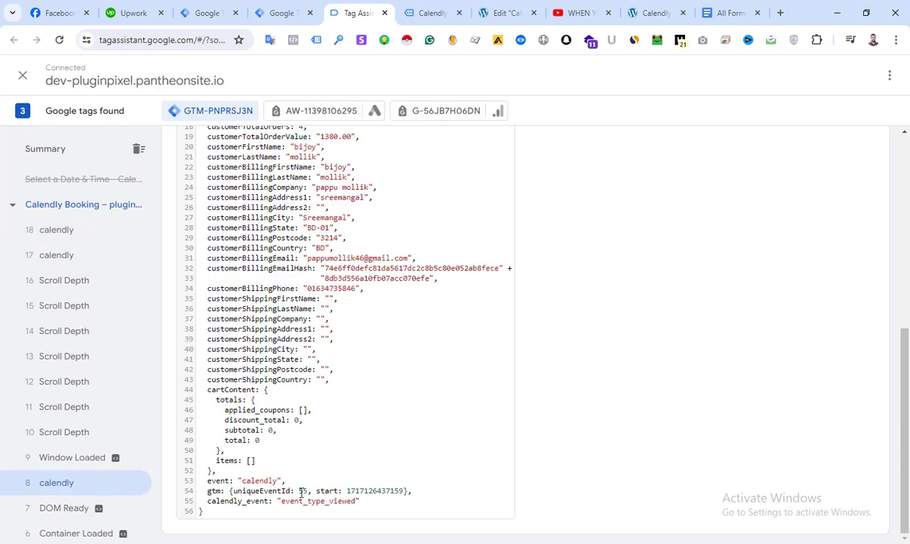
drag(268, 503, 213, 502)
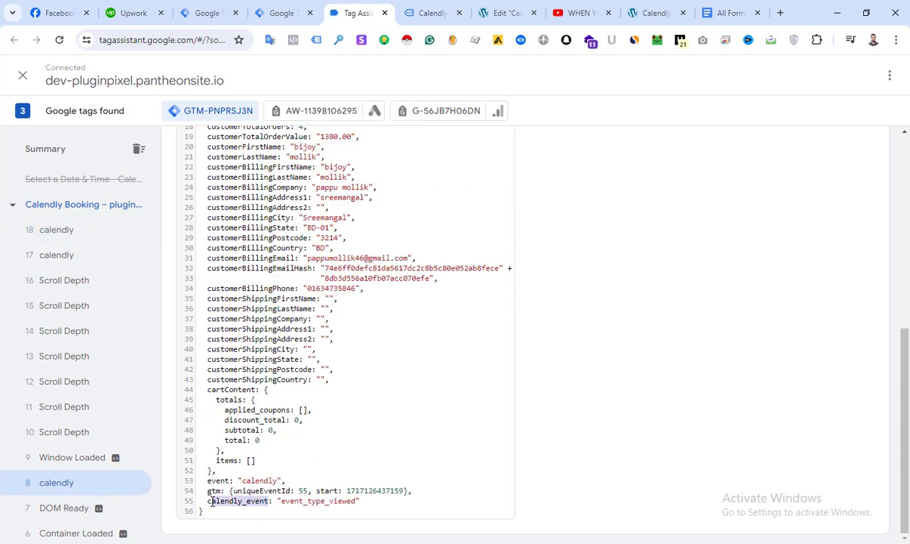
In Google Tag Manager, create a Data Layer Variable that reads the calendly_event key
click(291, 10)
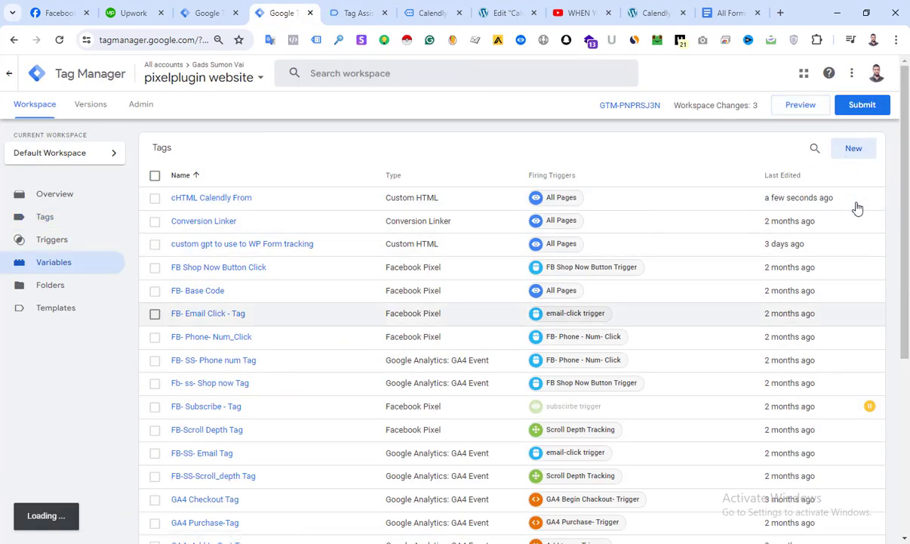
click(851, 388)
click(574, 216)
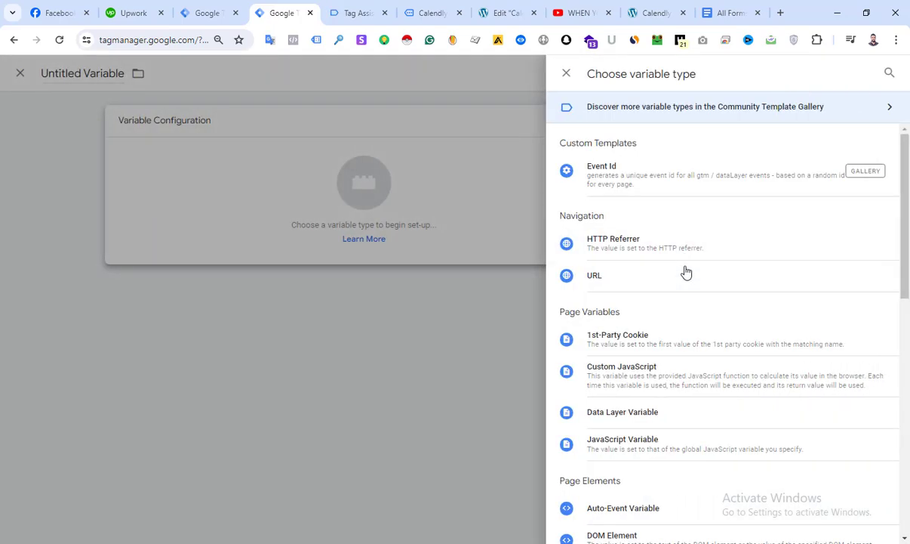
click(693, 421)
click(354, 234)
key(ctrl+v)
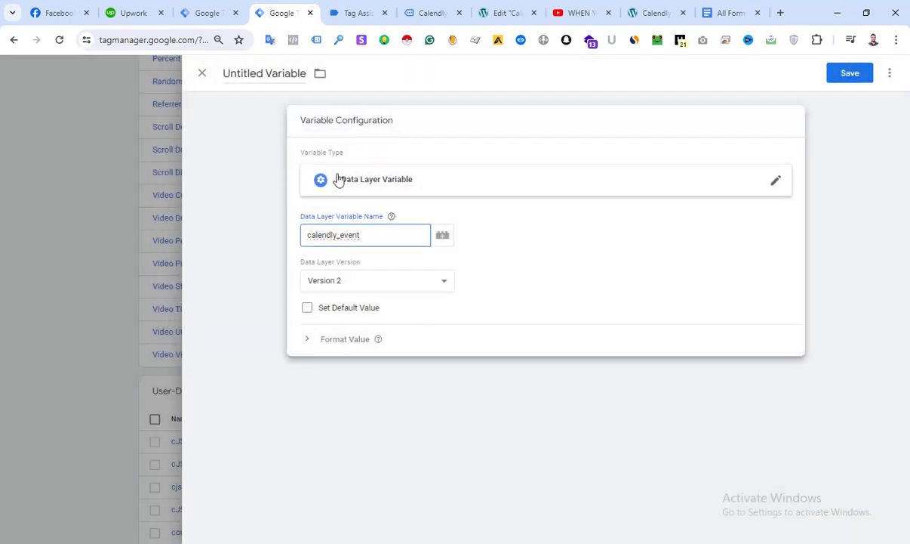
Name the new variable "calendly event" and save it
click(267, 77)
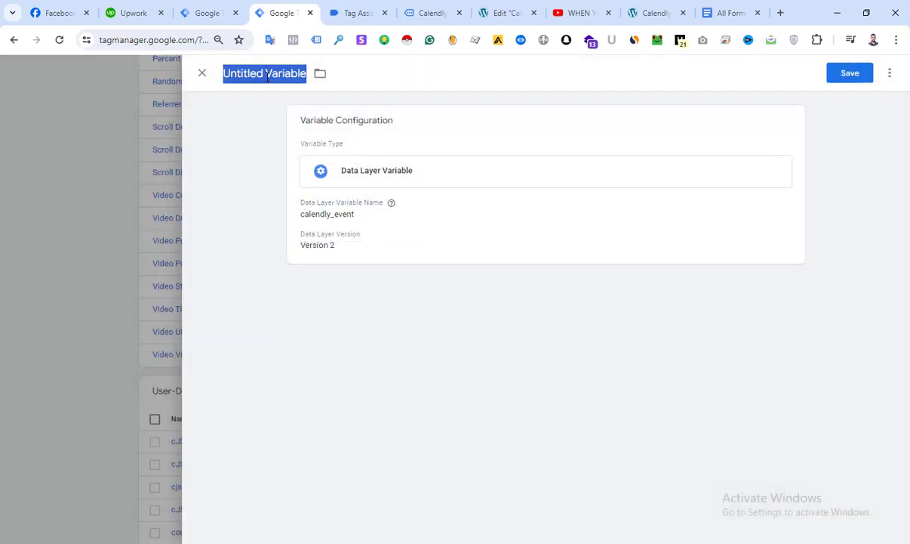
text(calendly e)
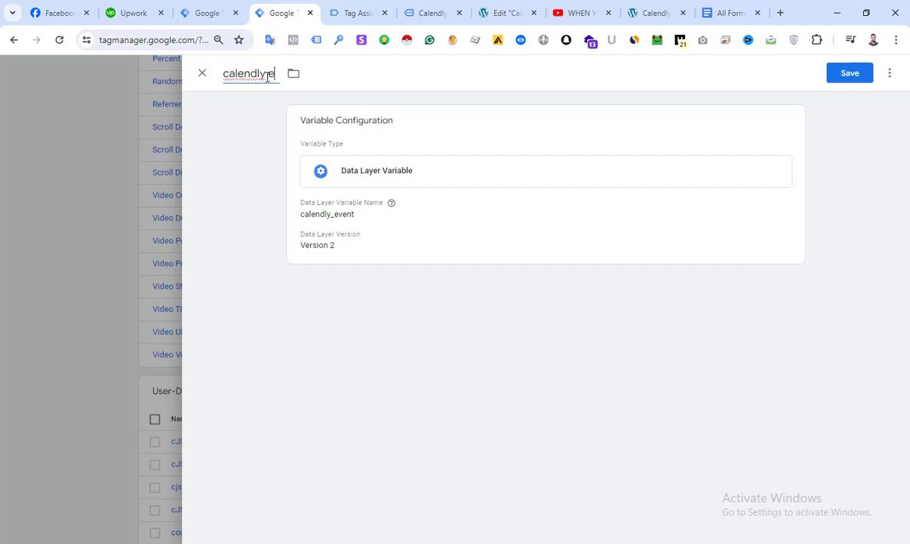
text(vent)
click(850, 73)
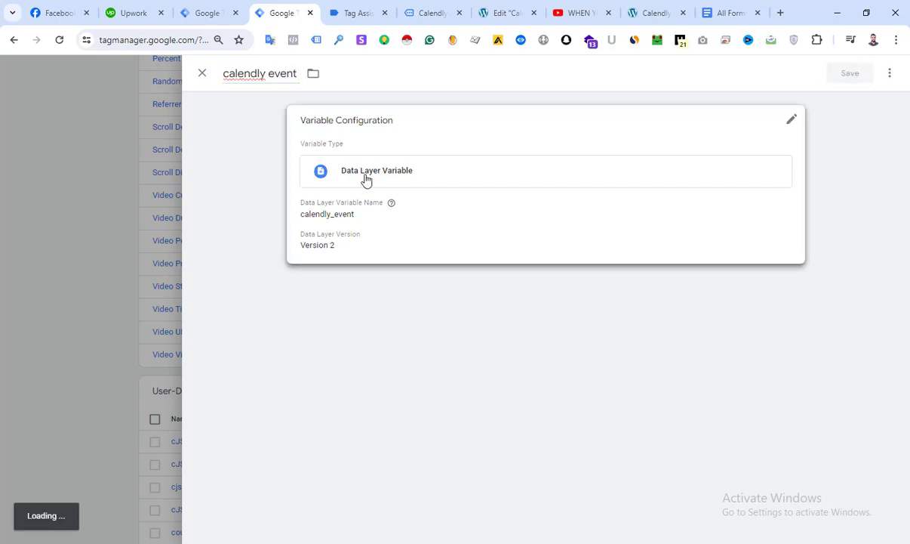
scroll(451, 221, up, 10)
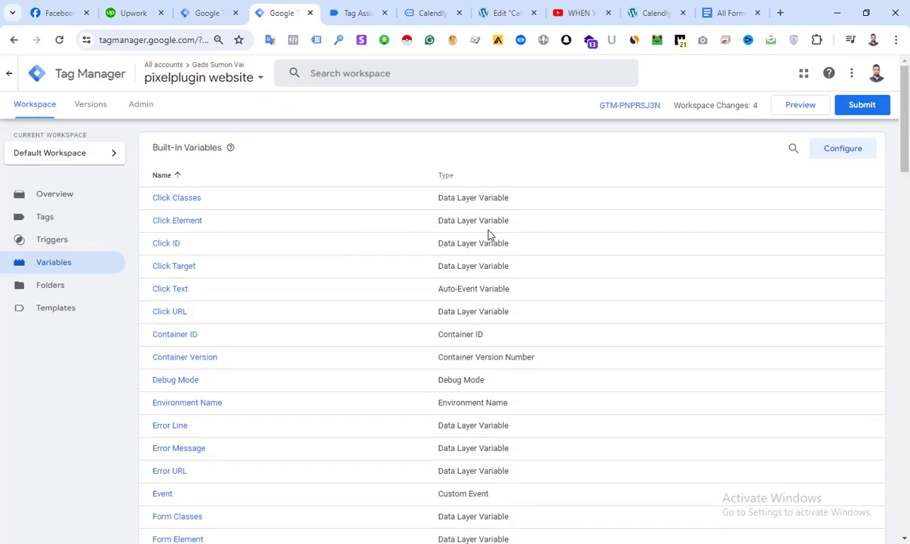
Create a new trigger of the Custom Event type
click(107, 240)
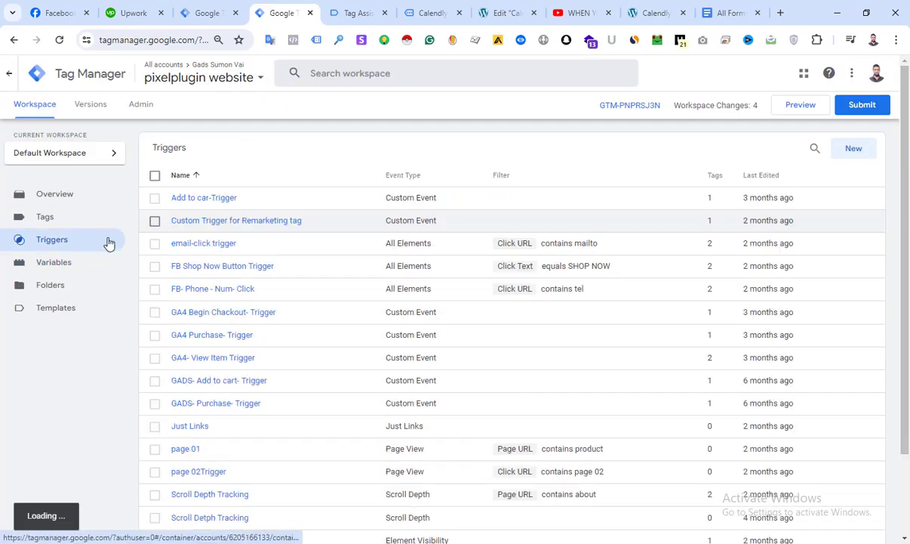
click(850, 151)
click(624, 171)
scroll(649, 241, down, 3)
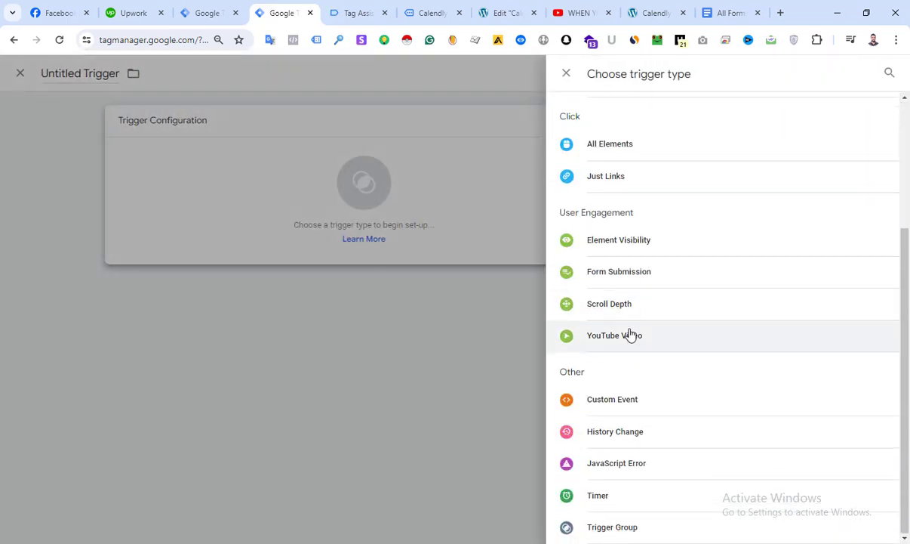
click(669, 416)
click(343, 235)
Copy the event value "calendly" from the data layer in Tag Assistant and use it as the trigger's event name in Tag Manager
click(654, 13)
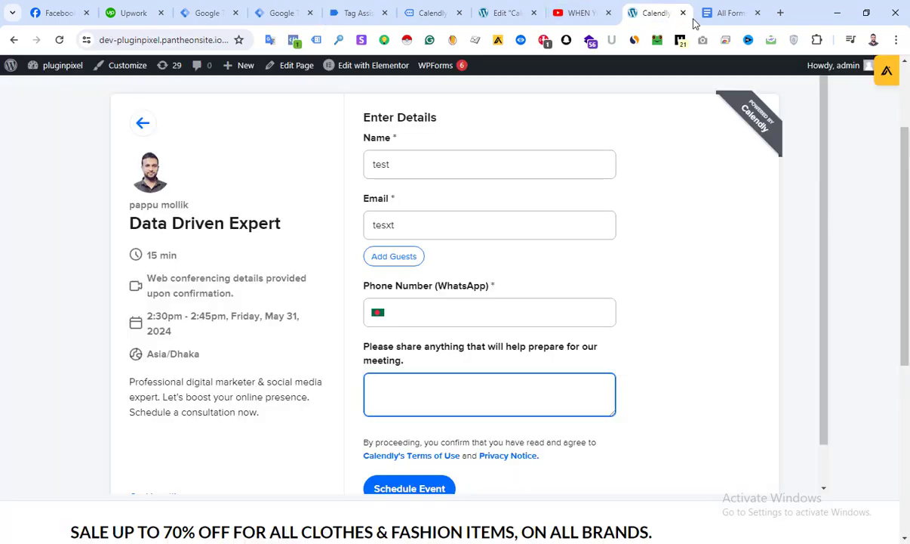
click(494, 8)
click(435, 9)
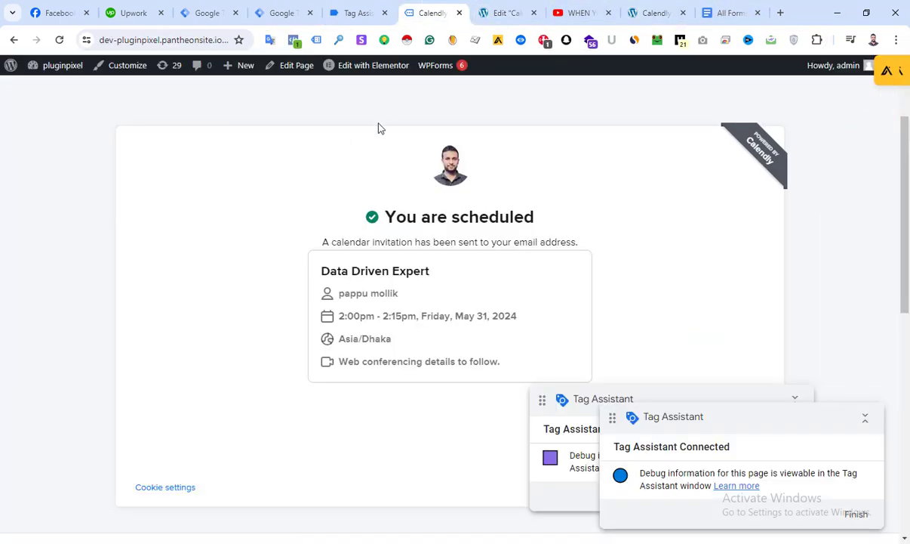
click(362, 7)
scroll(386, 218, up, 5)
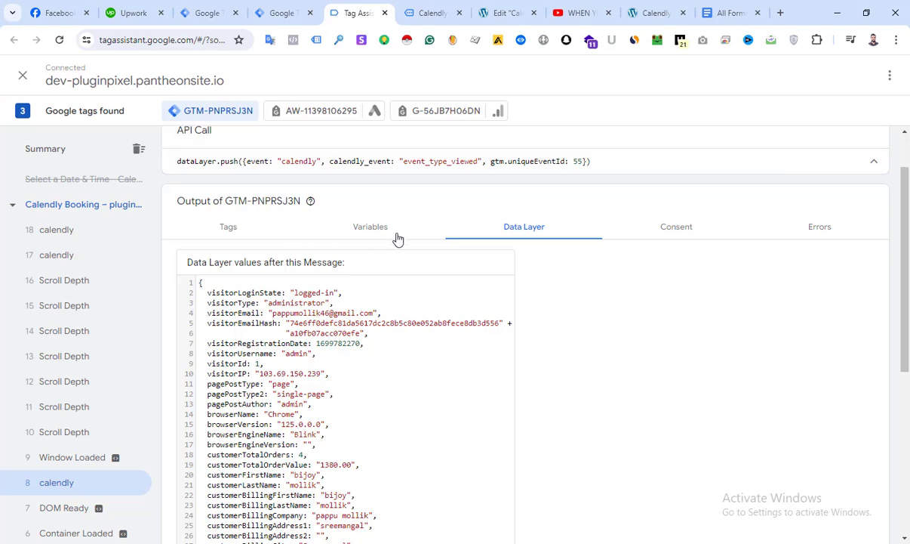
scroll(349, 343, down, 3)
scroll(327, 410, down, 1)
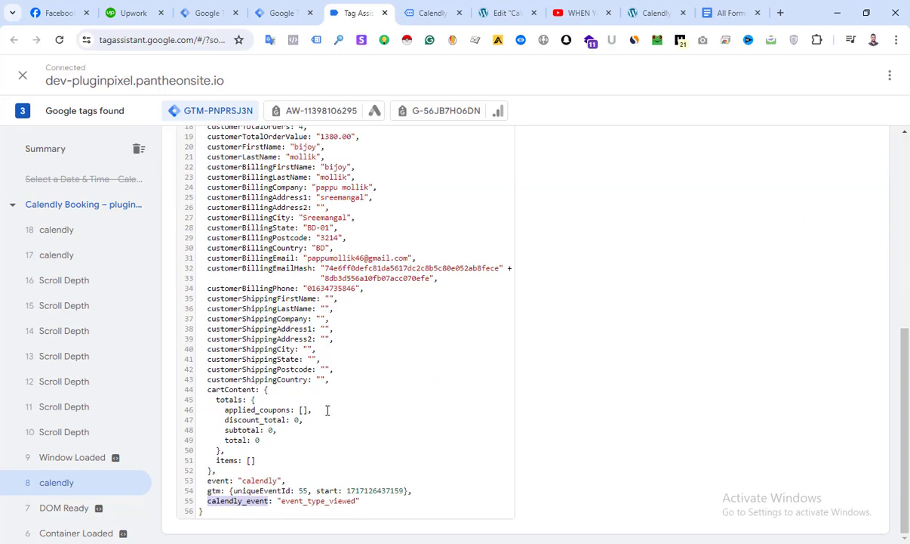
double_click(255, 481)
key(ctrl+c)
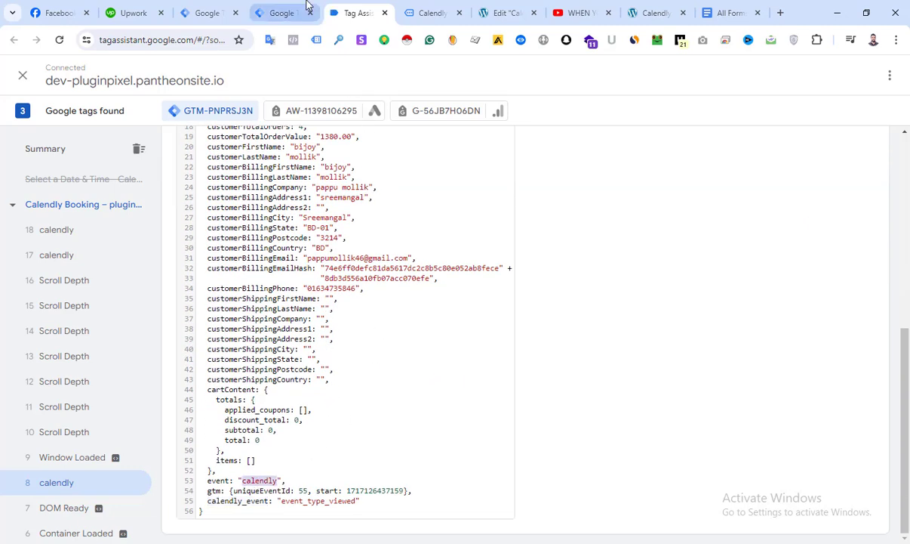
click(281, 12)
click(349, 237)
key(ctrl+v)
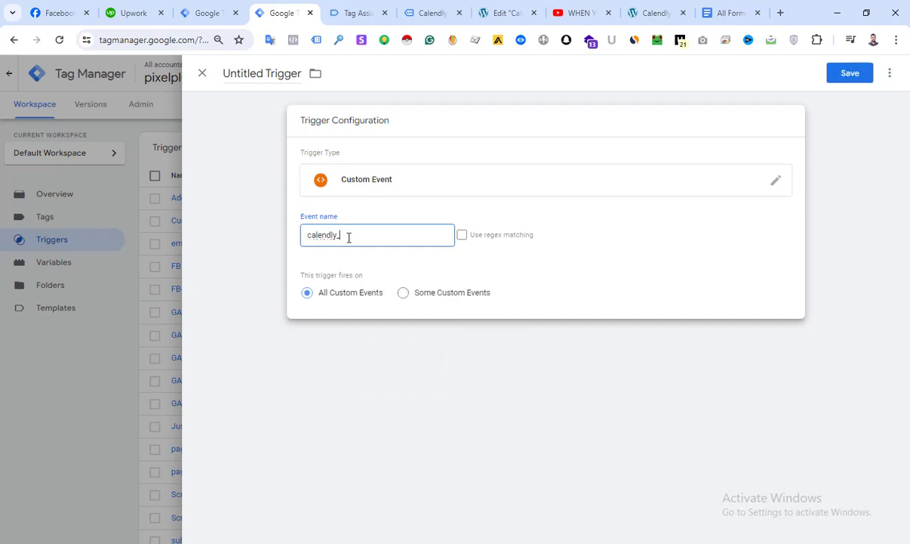
click(286, 121)
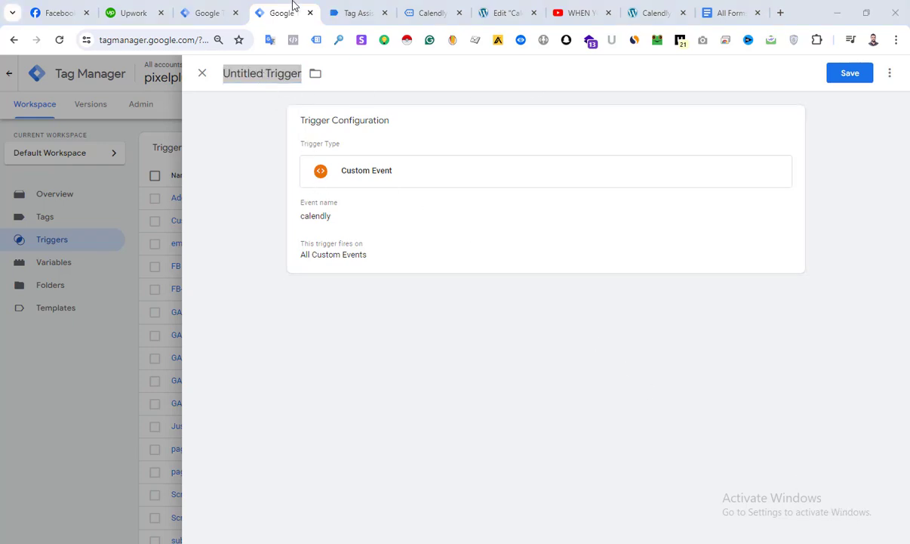
click(202, 12)
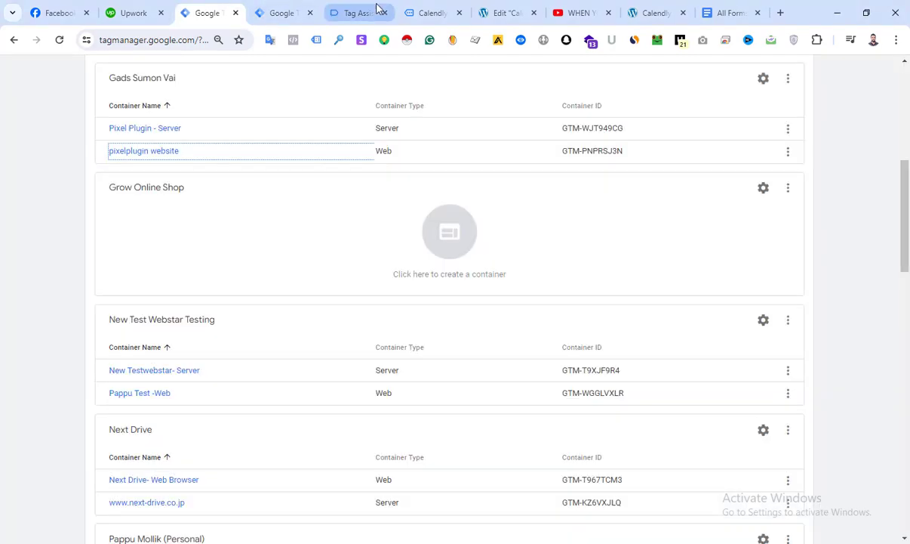
click(378, 9)
click(227, 11)
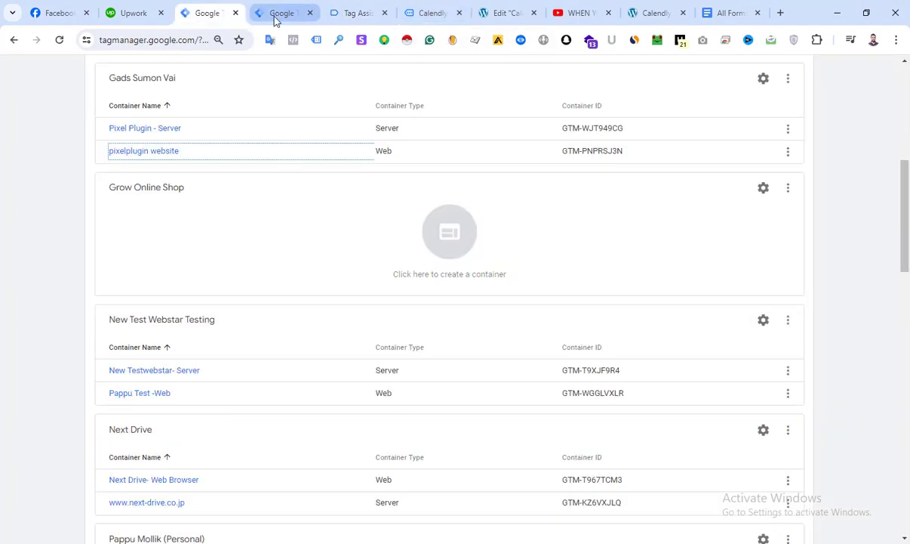
click(275, 16)
click(634, 171)
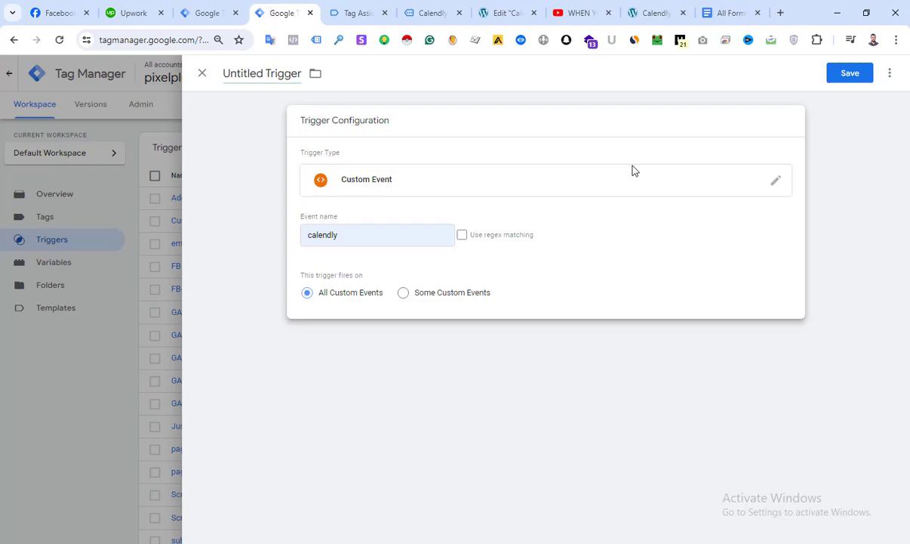
double_click(332, 235)
Name the custom event trigger "calendly trigger" and save it
click(262, 72)
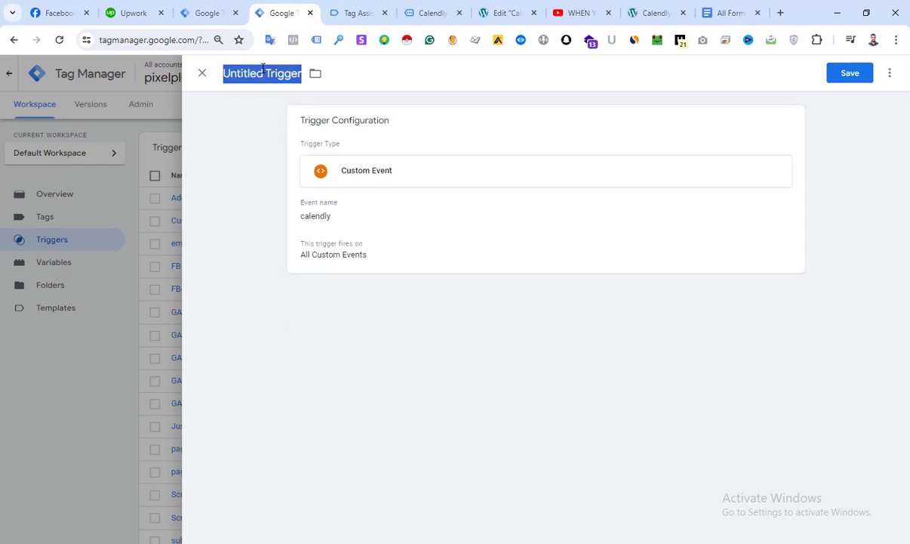
text(calendly tri)
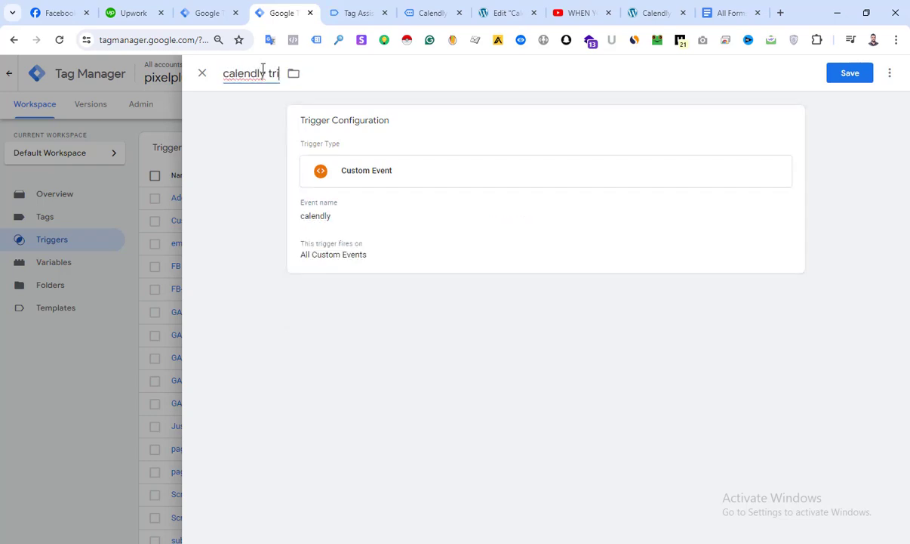
text(gger)
click(851, 75)
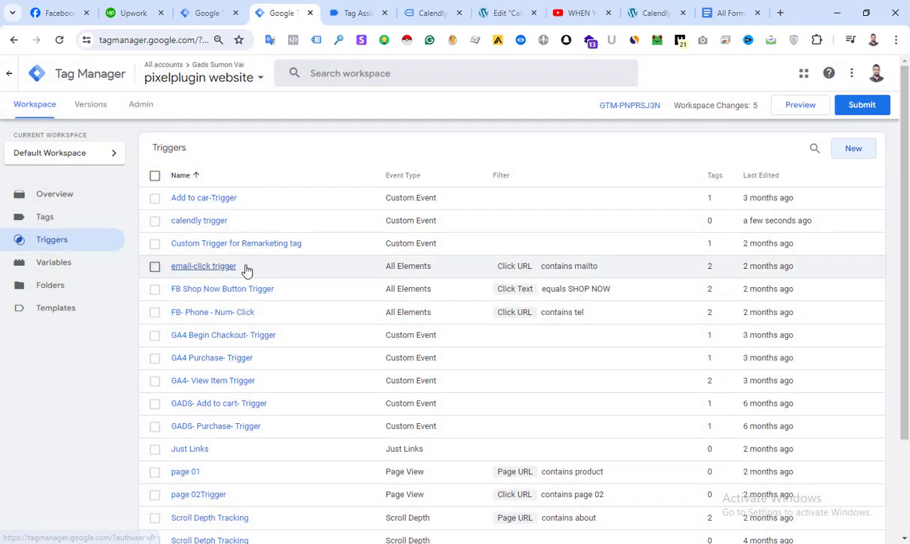
scroll(221, 311, down, 3)
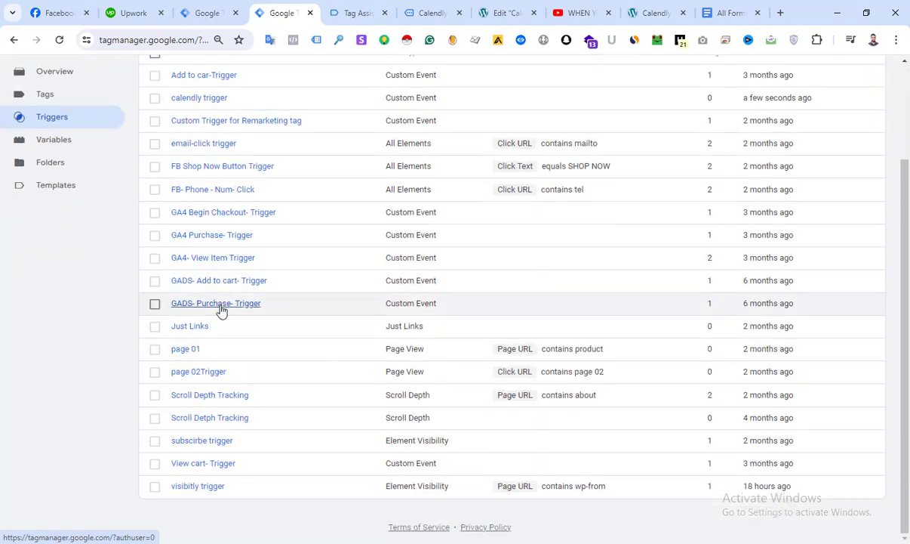
scroll(345, 321, up, 3)
click(868, 147)
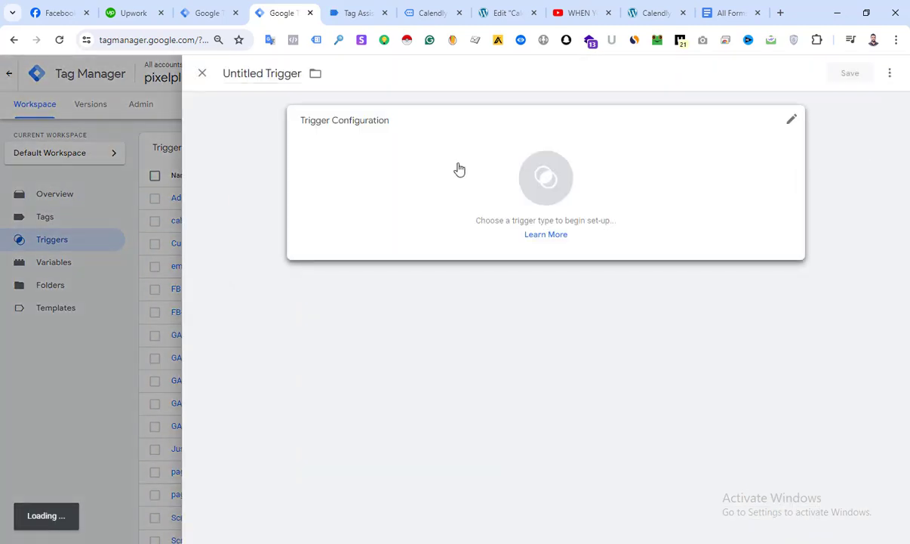
click(459, 169)
click(76, 141)
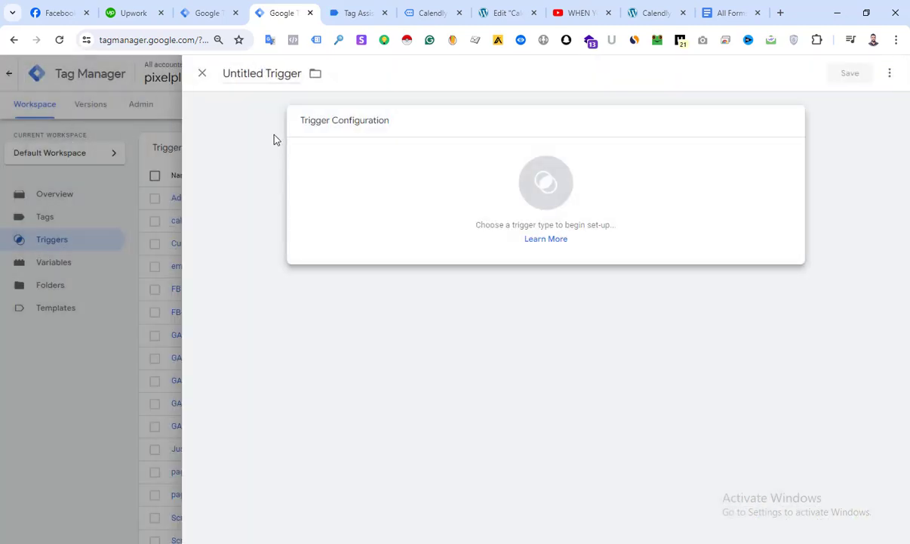
click(204, 75)
scroll(329, 391, down, 1)
scroll(336, 400, down, 2)
scroll(351, 257, up, 2)
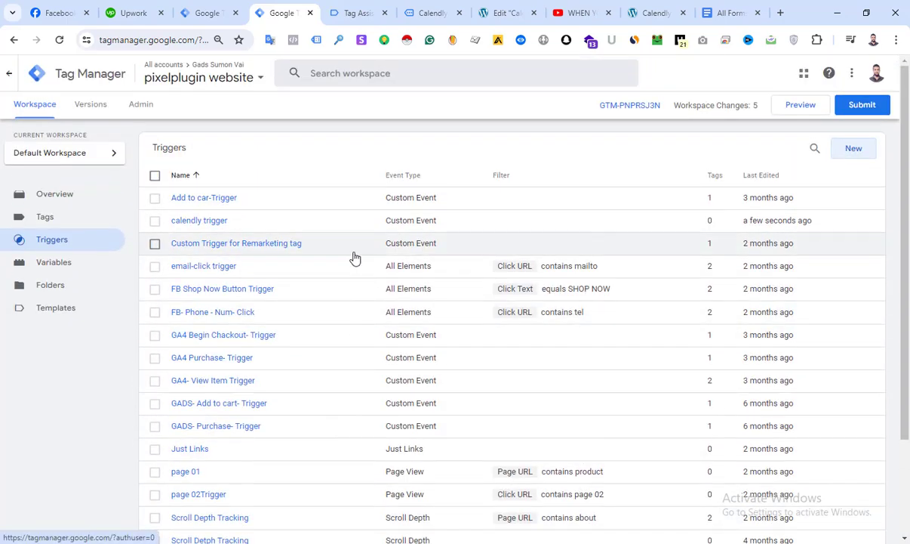
scroll(188, 234, down, 2)
scroll(46, 227, up, 2)
Make a copy of the existing FB-Scroll Depth Tag
click(34, 220)
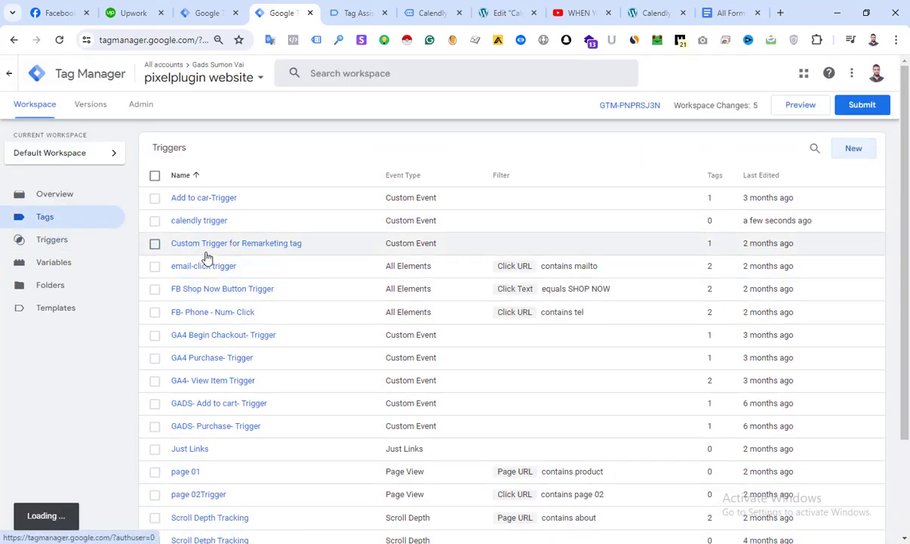
scroll(301, 264, down, 3)
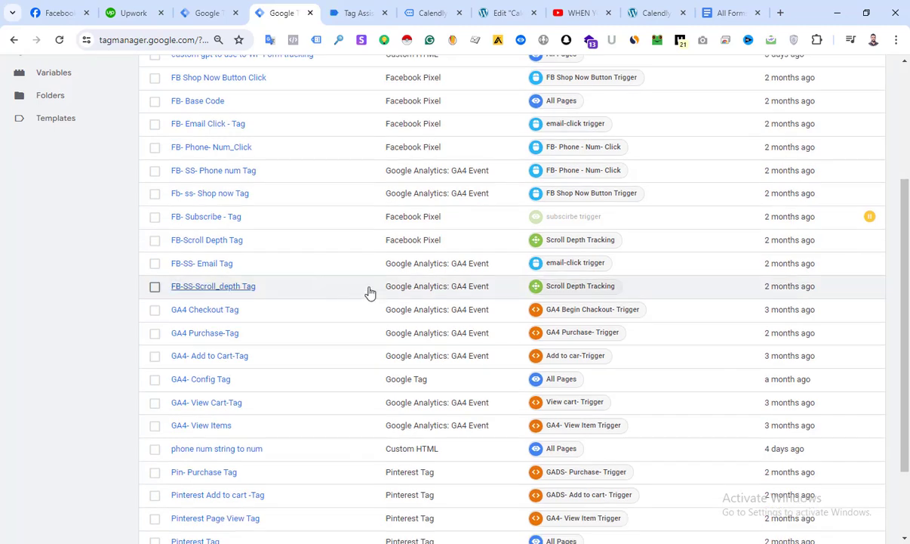
click(193, 224)
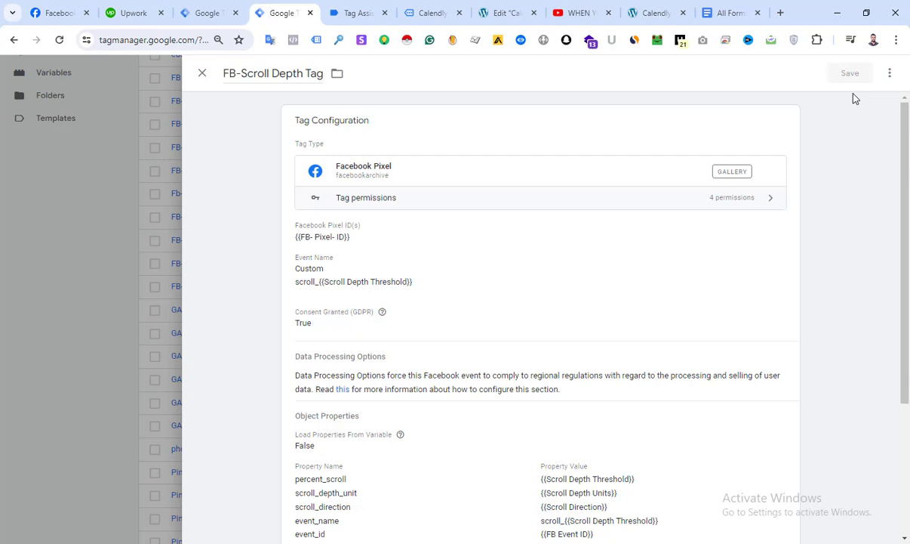
click(890, 73)
click(857, 100)
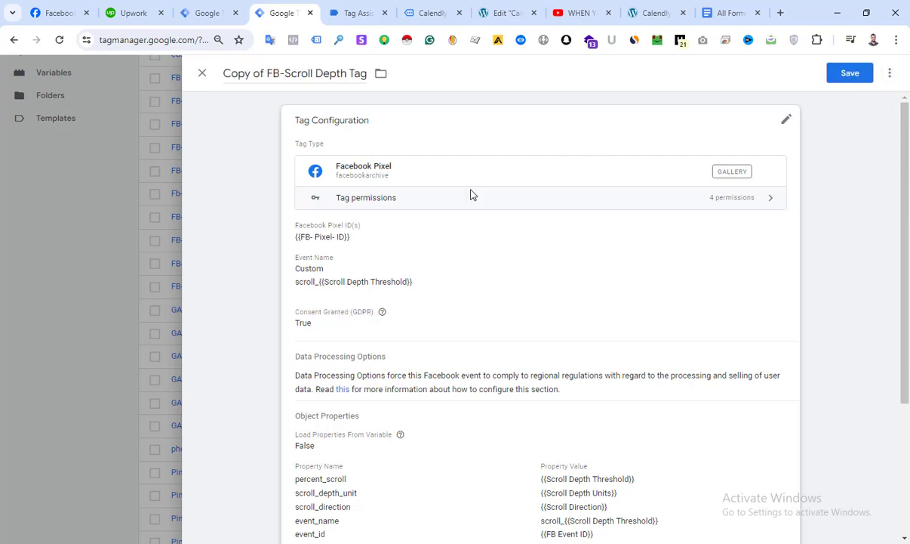
Set the copied Facebook Pixel tag's custom event name to calendly_{{calendly event}}
click(786, 120)
scroll(376, 260, down, 2)
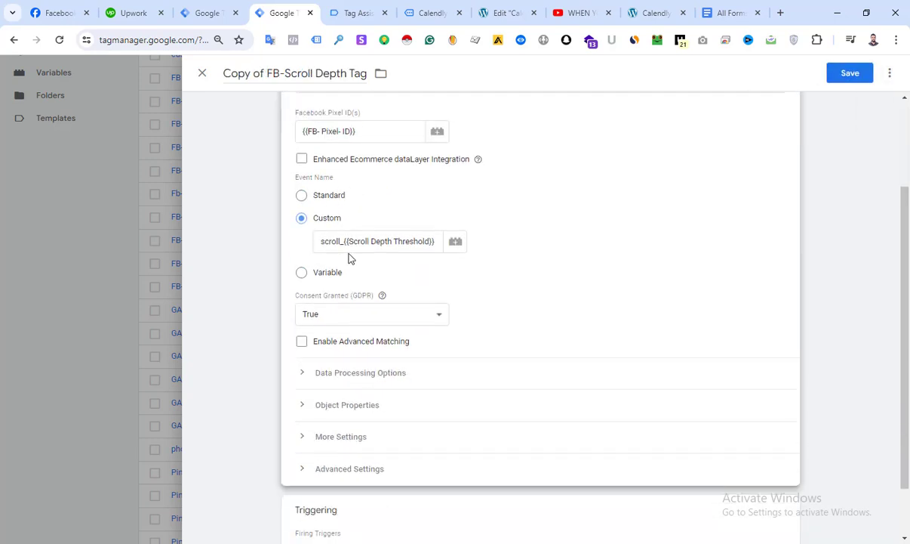
triple_click(348, 250)
key(BackSpace)
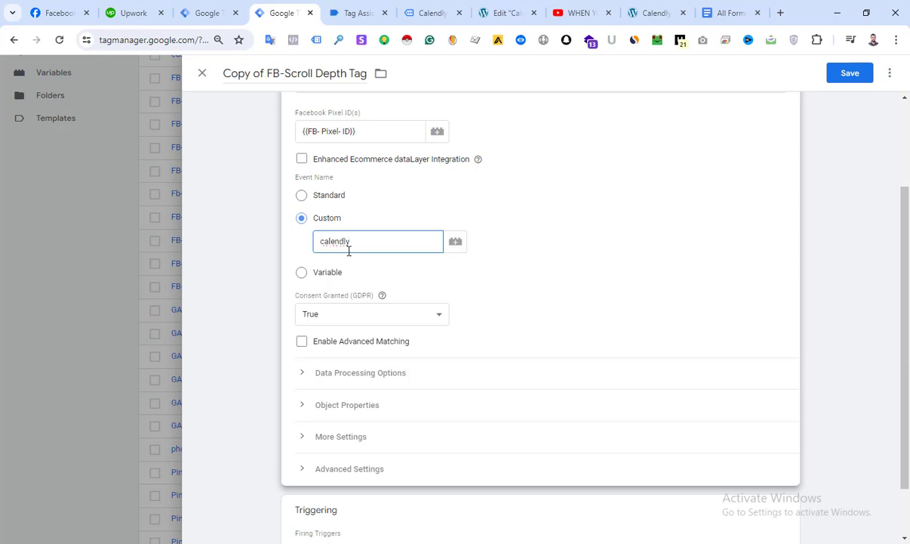
text(calendly_{{)
click(349, 266)
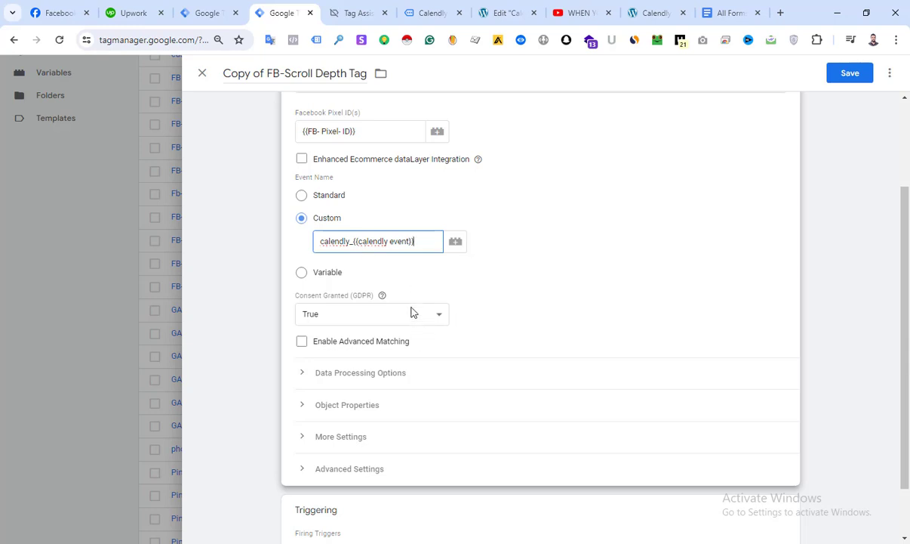
Remove the Scroll Depth Tracking firing trigger from the copied tag
scroll(389, 182, down, 1)
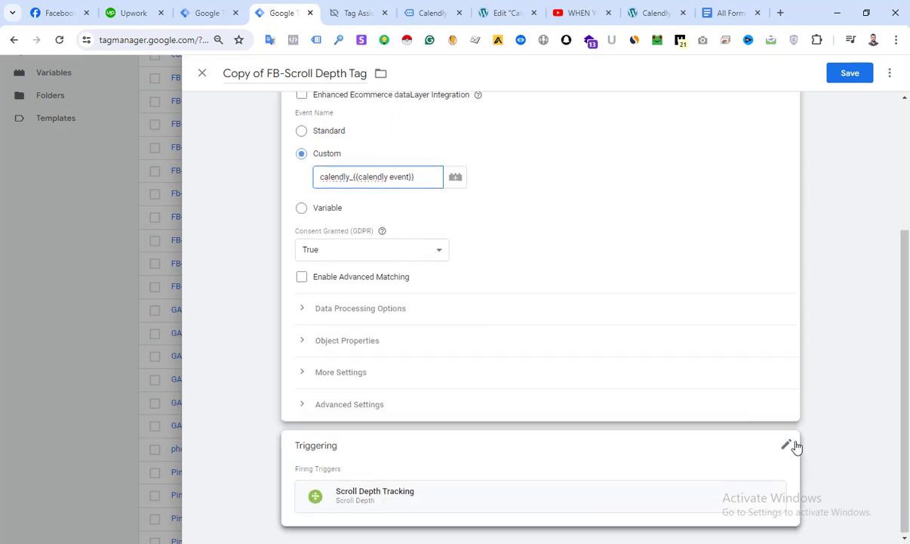
click(792, 443)
click(771, 468)
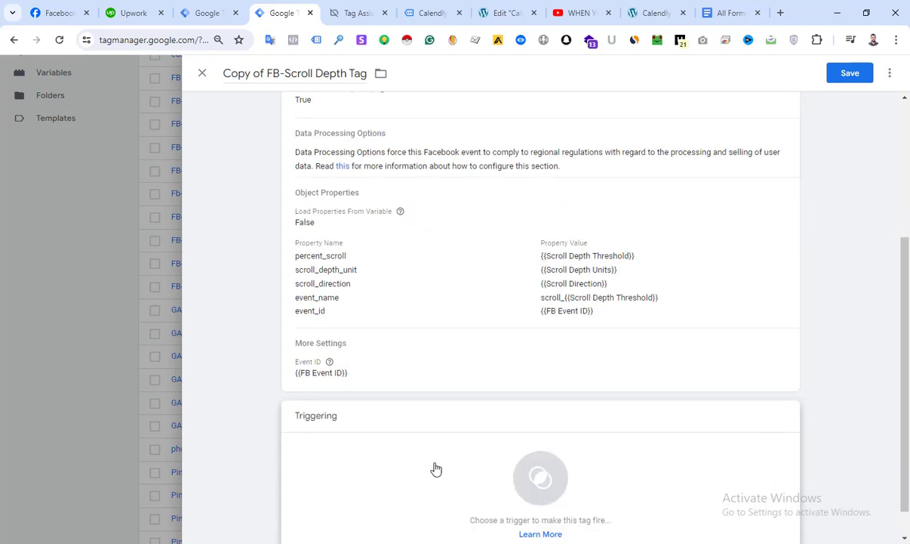
Assign the calendly trigger as the firing trigger of the copied Facebook Pixel tag
click(434, 468)
click(276, 166)
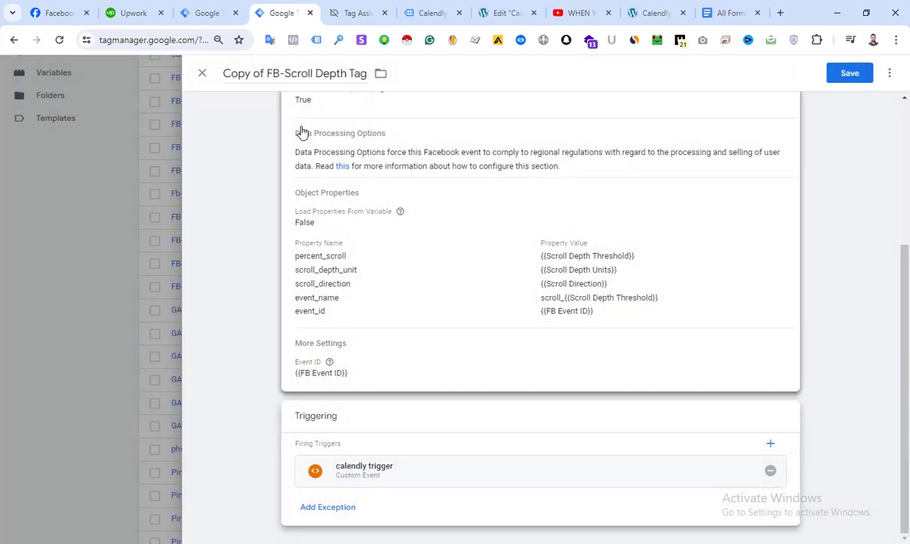
Rename the copied tag as FB-Calendly Tag and save it
drag(267, 78, 300, 73)
key(BackSpace)
click(243, 74)
text(Cala)
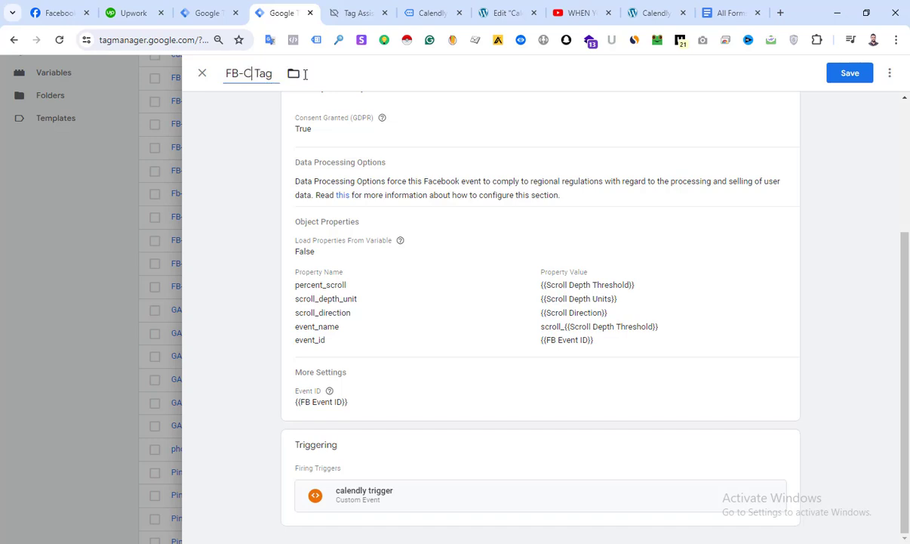
text(ndly)
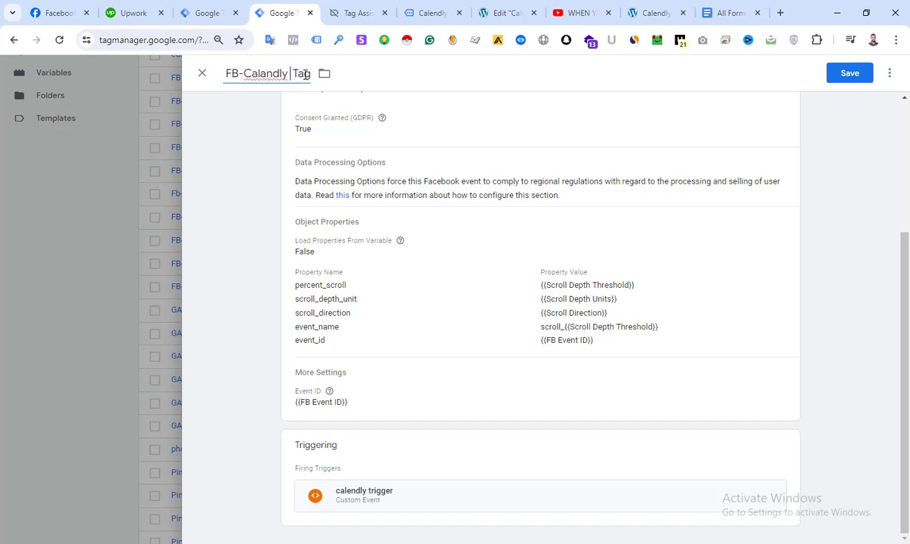
right_click(268, 73)
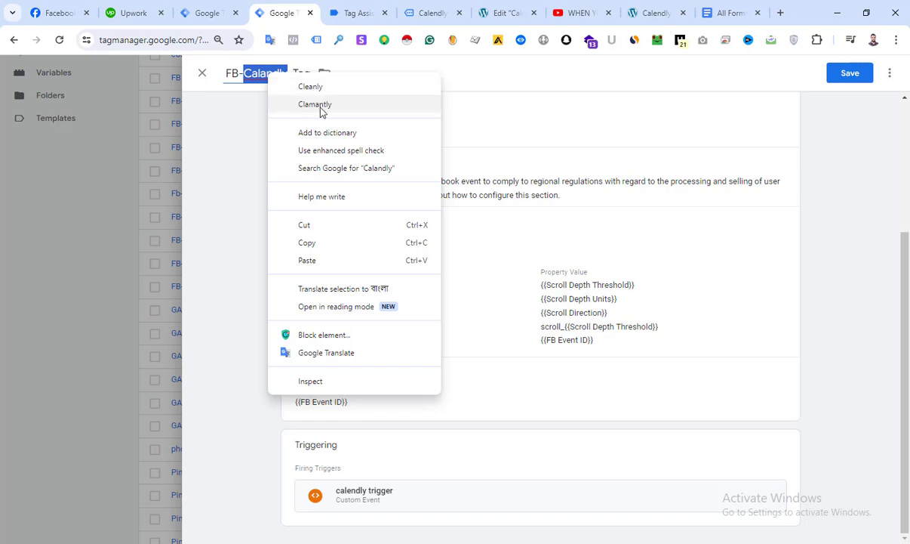
click(261, 75)
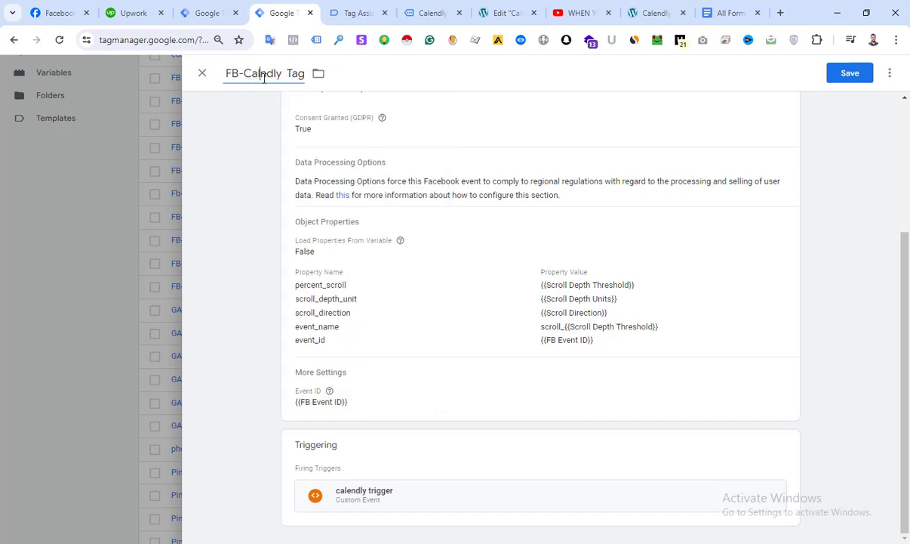
click(850, 73)
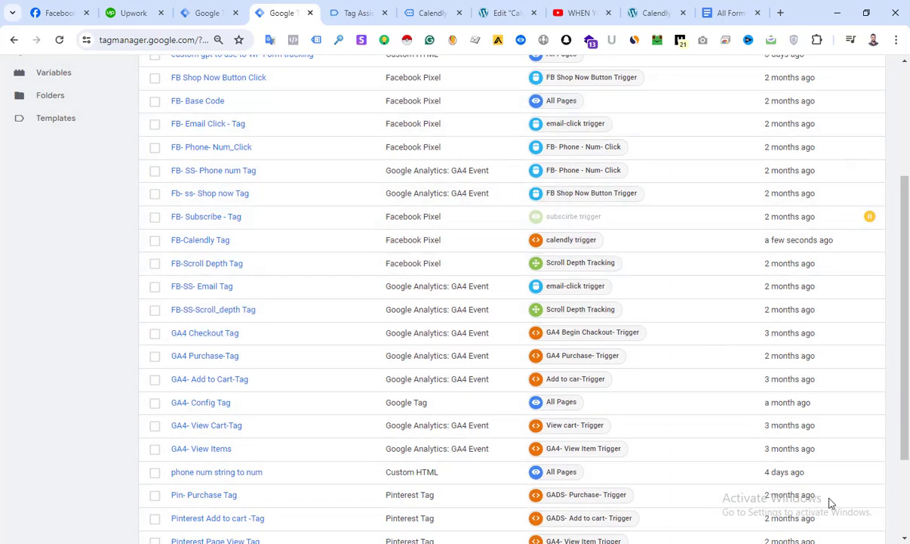
Start a preview session of the container on the website and open the site's Calendly Booking page
scroll(827, 483, up, 5)
click(800, 106)
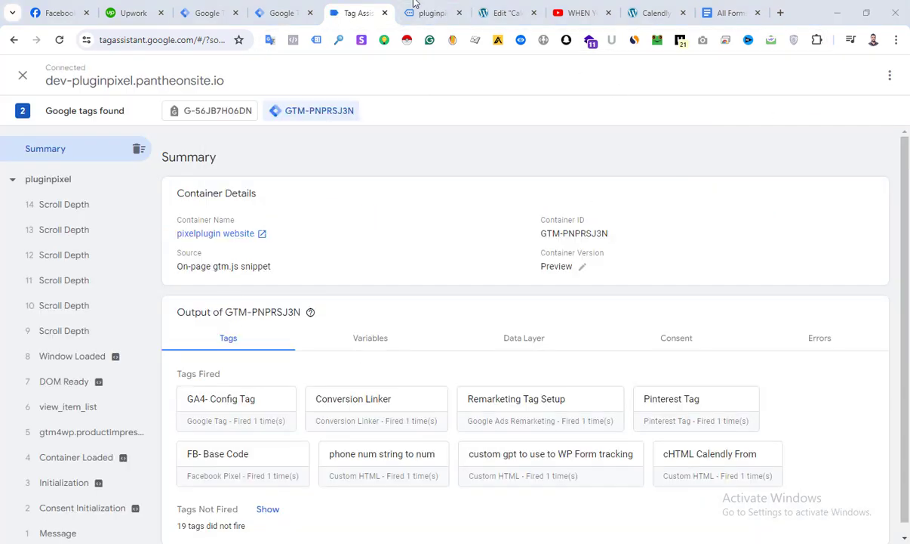
click(414, 3)
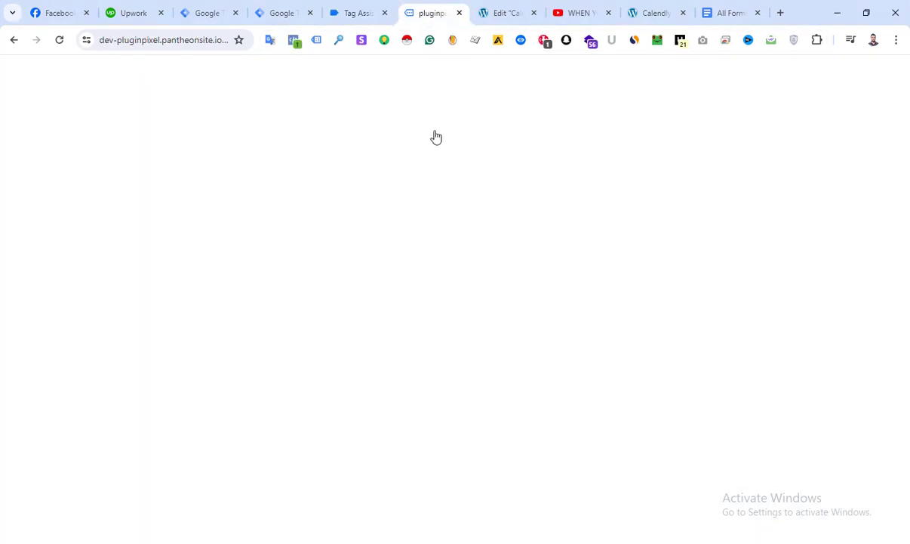
click(372, 12)
click(414, 4)
scroll(610, 312, down, 6)
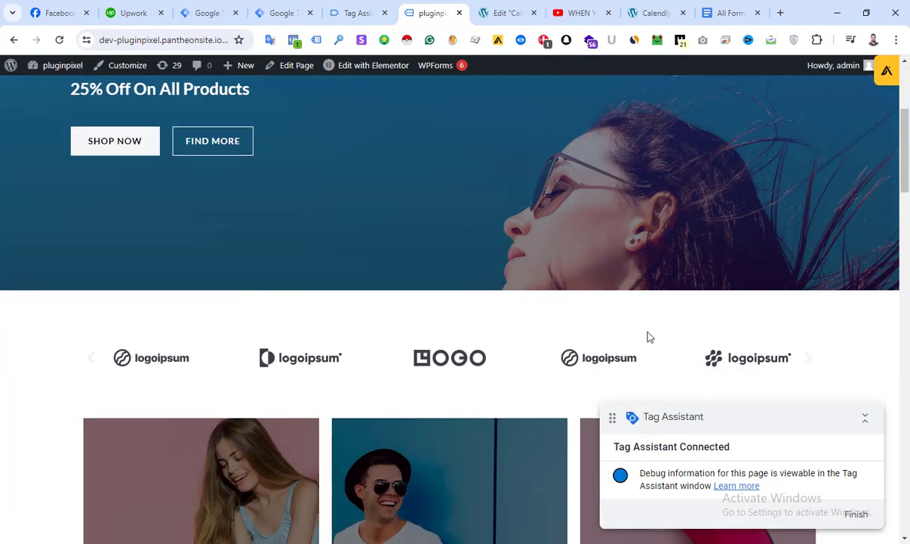
scroll(370, 270, up, 6)
click(545, 111)
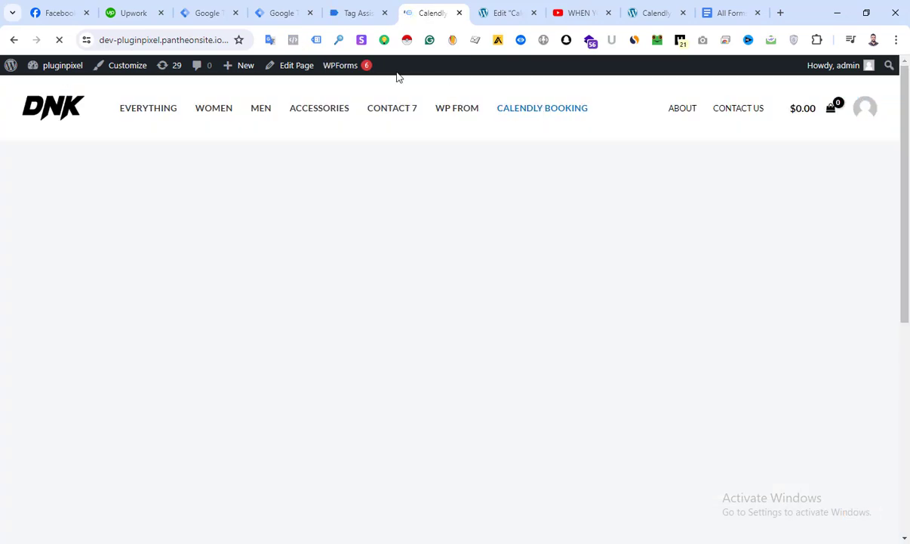
Examine the Tag Assistant summary for the tags fired and not fired, including the FB-Calendly Tag
click(362, 11)
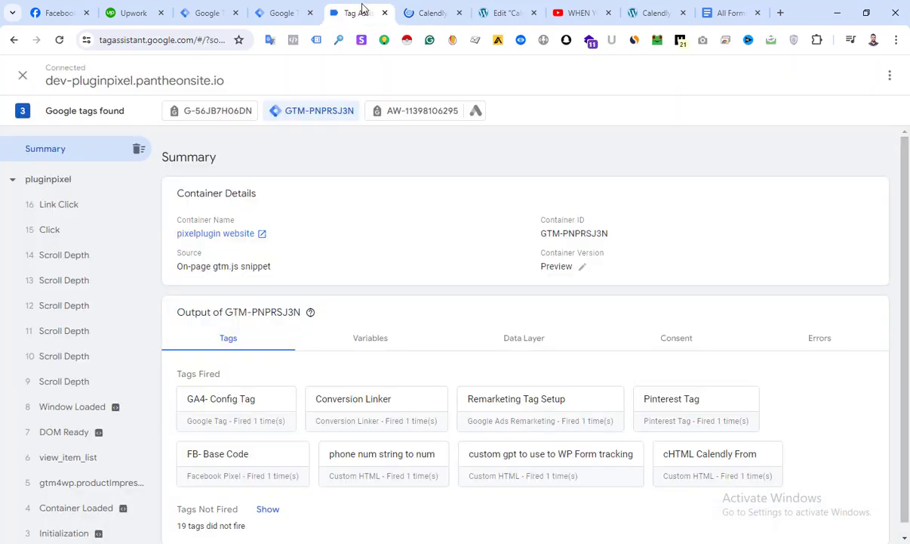
click(433, 7)
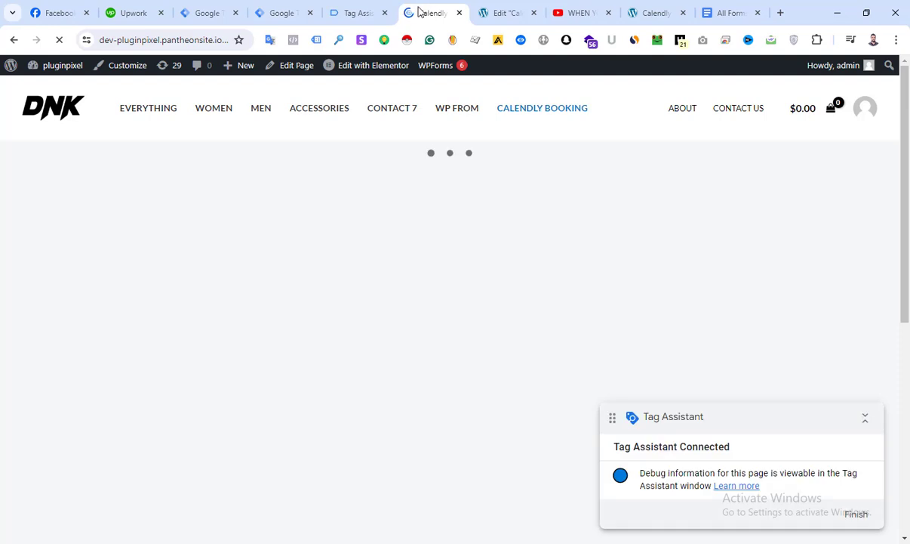
click(337, 11)
scroll(314, 339, down, 1)
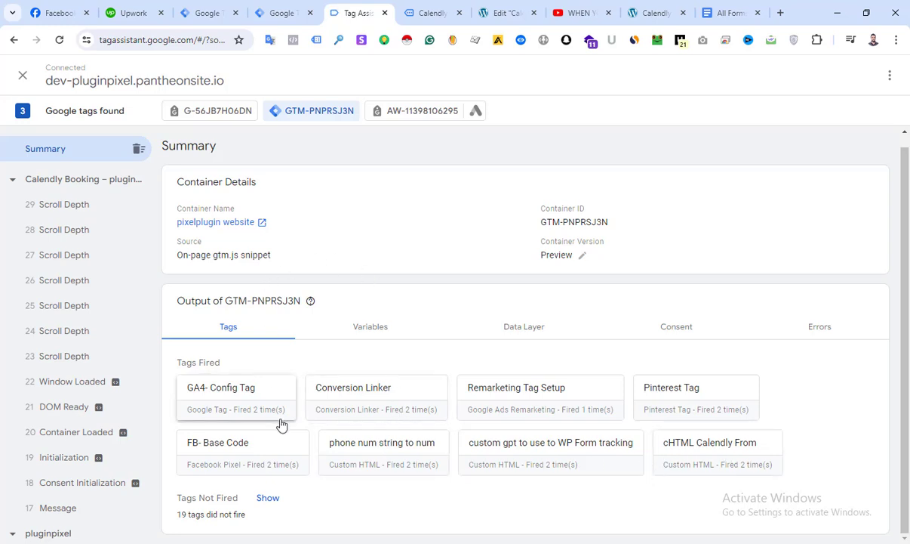
click(268, 500)
scroll(355, 453, down, 3)
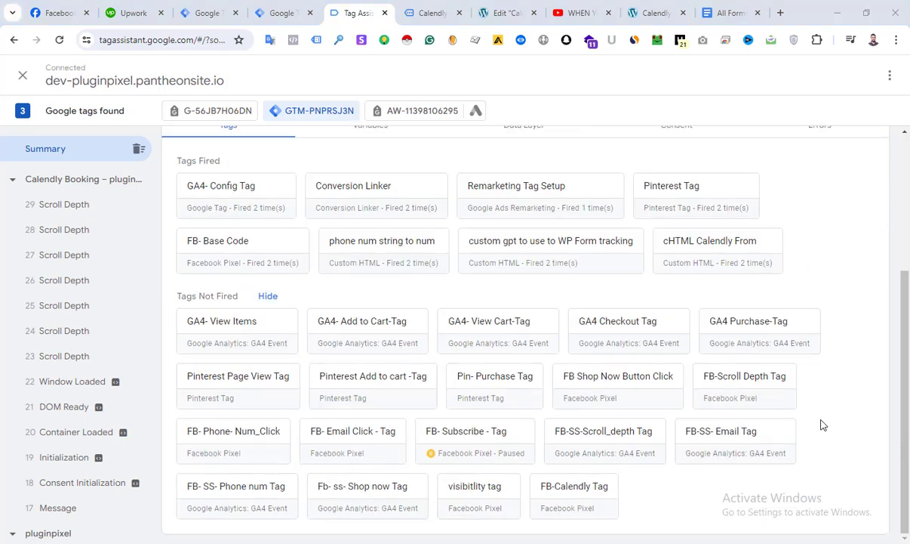
scroll(453, 340, up, 5)
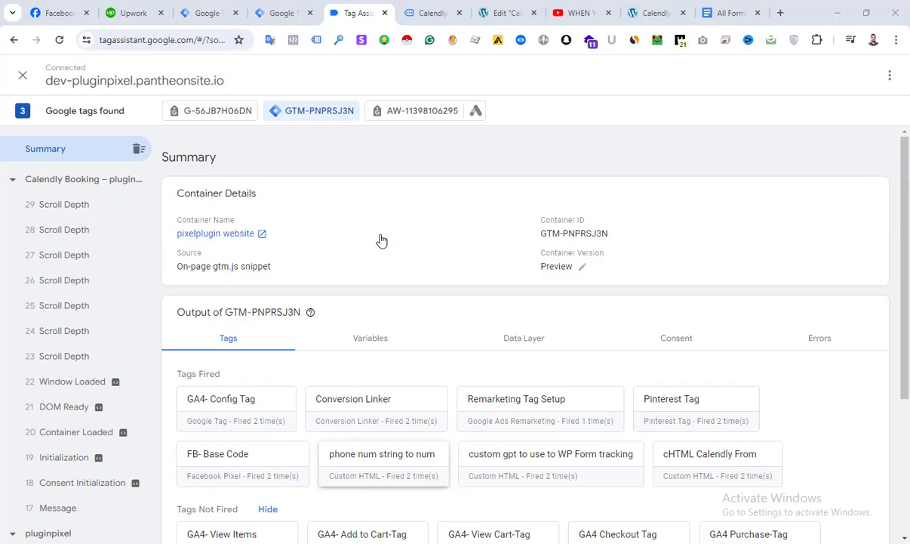
View the embedded Calendly calendar on the booking page, and recheck the fired tags in Tag Assistant
click(430, 13)
click(371, 12)
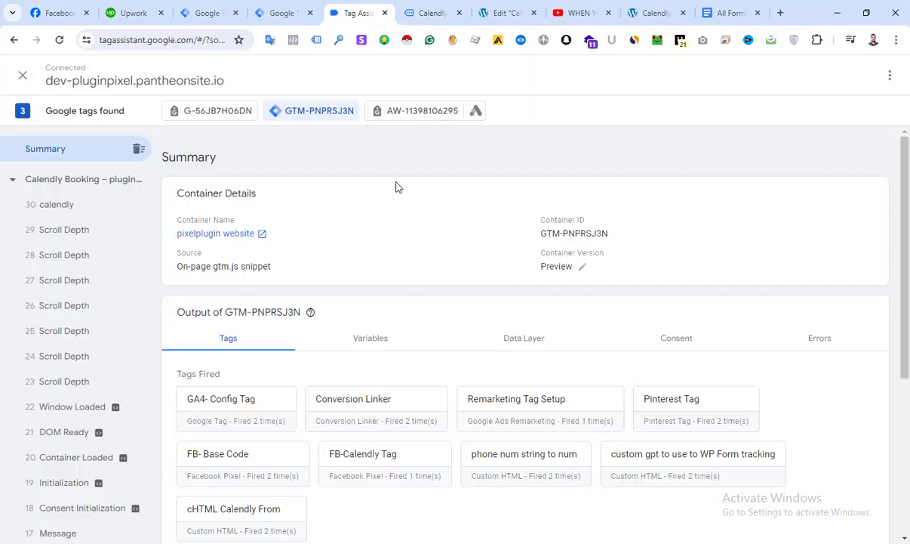
click(433, 13)
scroll(416, 198, down, 2)
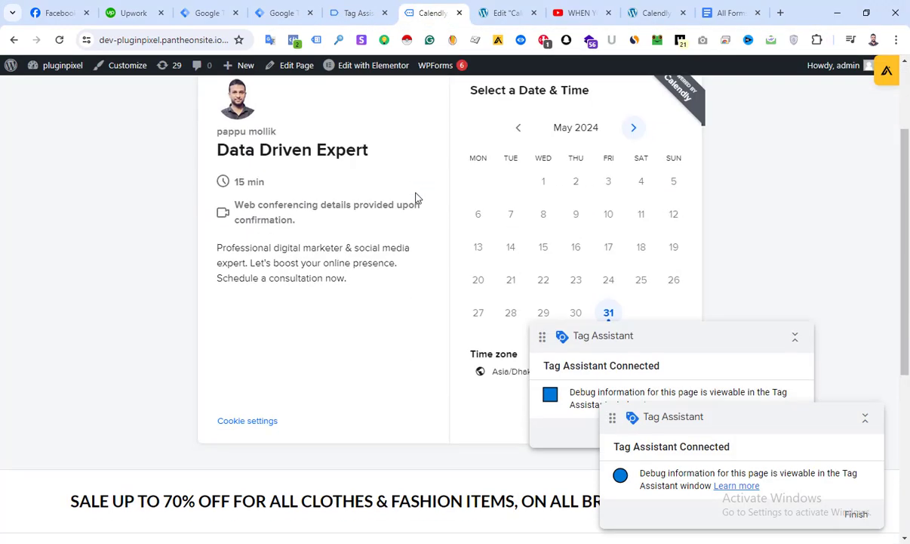
click(370, 14)
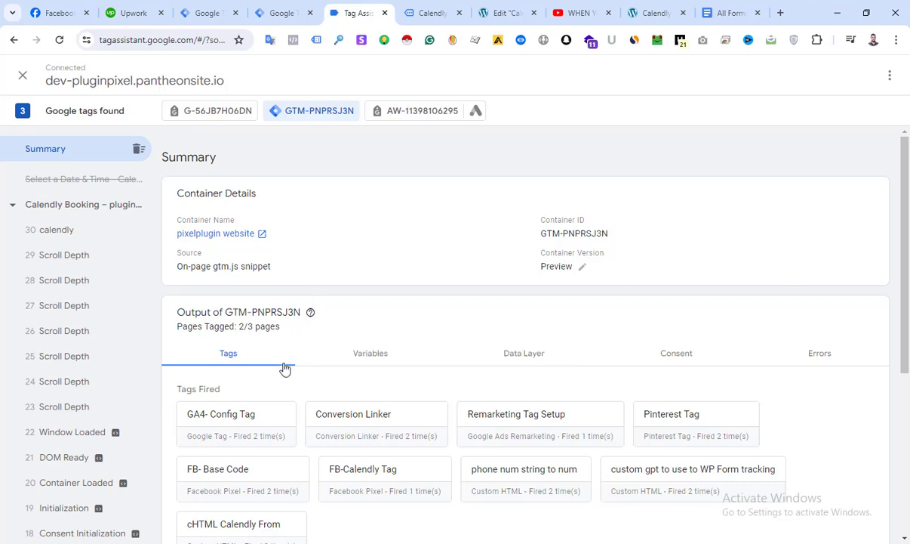
scroll(404, 405, down, 2)
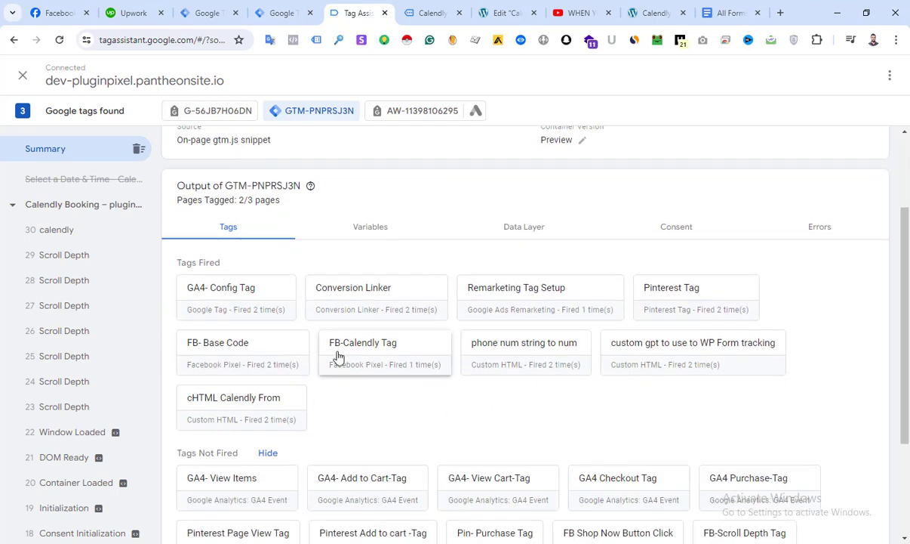
Inspect the FB-Calendly Tag's properties and firing triggers in the summary's tag details
click(380, 355)
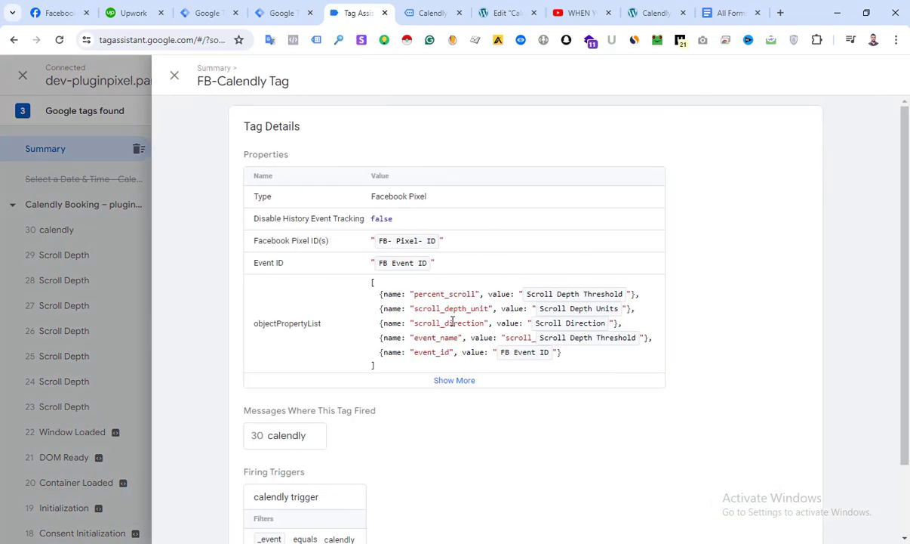
scroll(396, 387, down, 1)
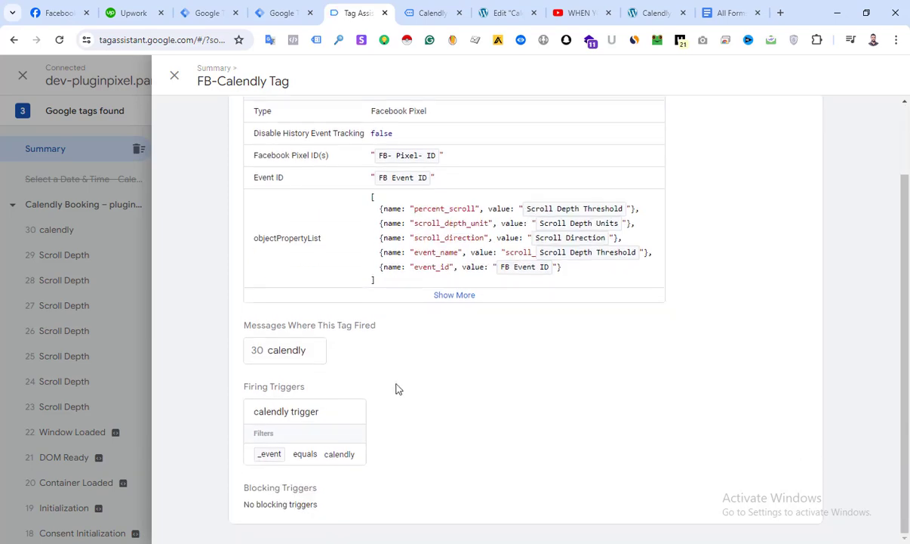
scroll(364, 378, up, 1)
scroll(396, 354, down, 1)
scroll(400, 330, up, 1)
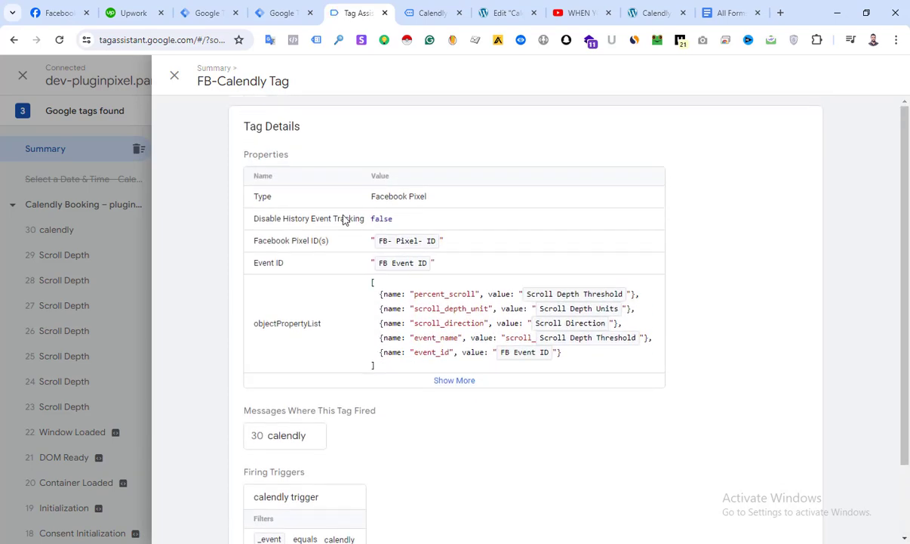
click(176, 76)
Inspect the data layer of the first calendly event for its calendly_event value
click(83, 229)
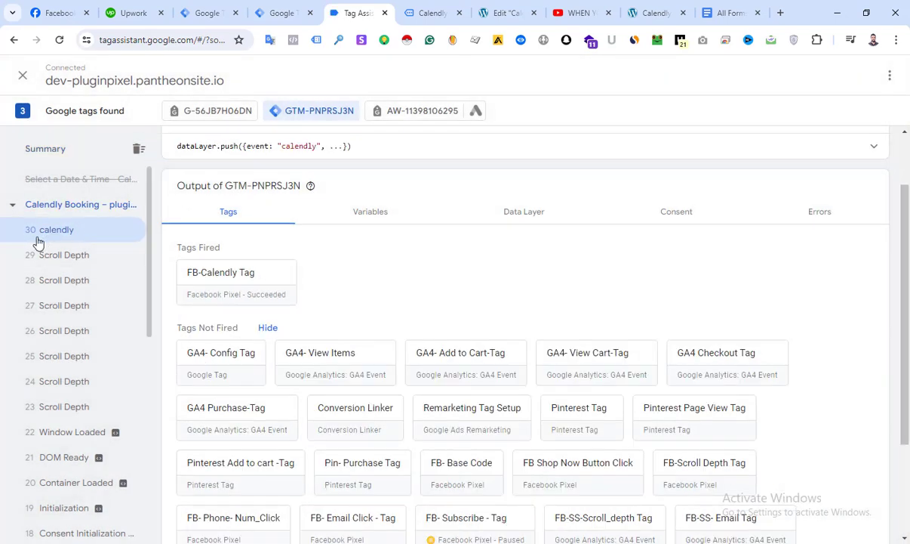
click(366, 214)
click(524, 212)
scroll(373, 270, up, 1)
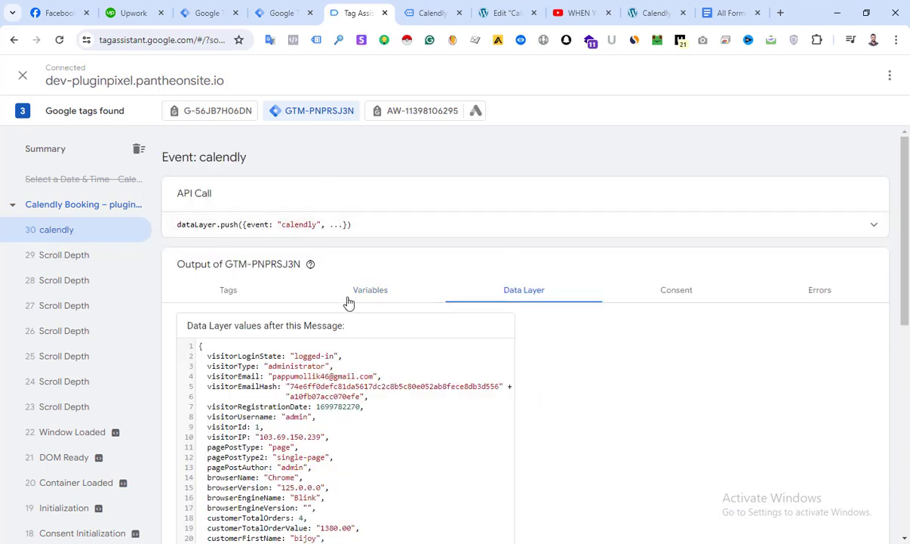
scroll(324, 281, down, 6)
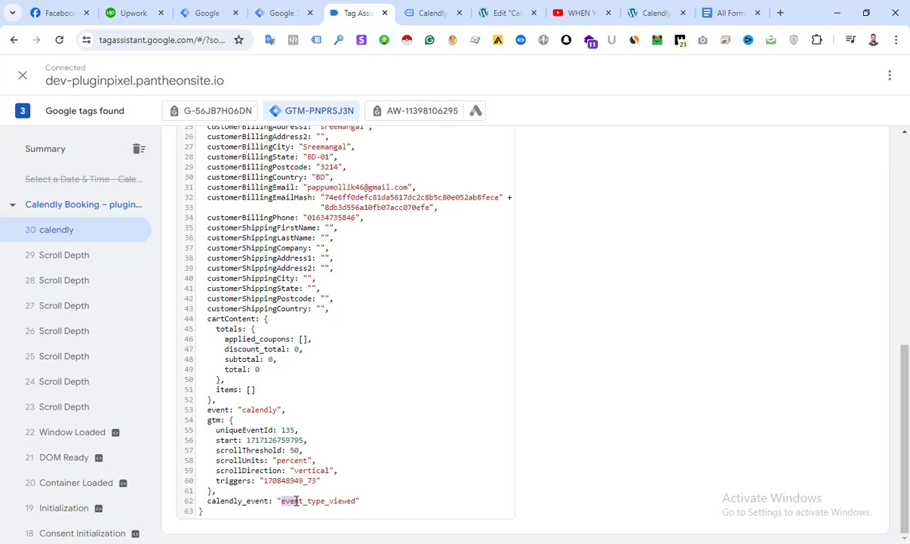
drag(296, 500, 359, 500)
On the booking page, choose the 2:30pm slot on Friday, May 31, 2024 and continue to the details form
click(432, 12)
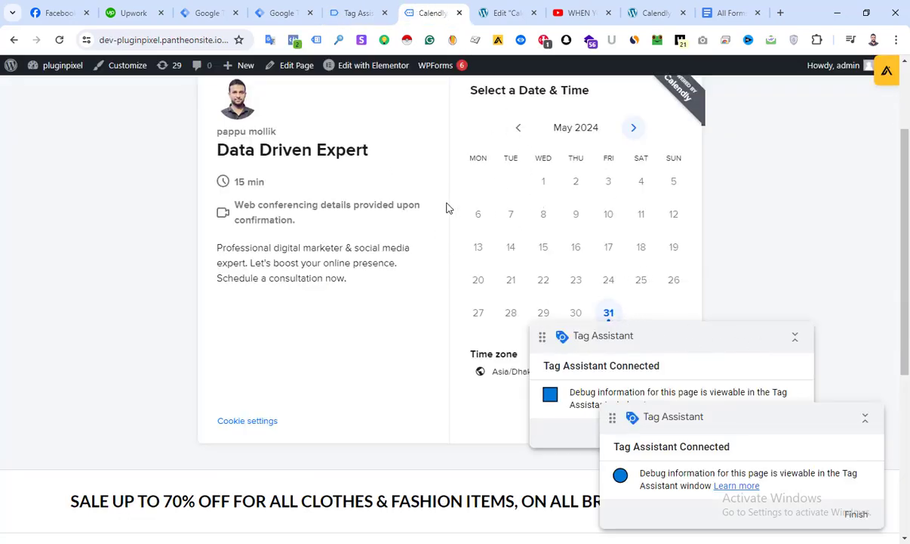
click(608, 313)
click(685, 172)
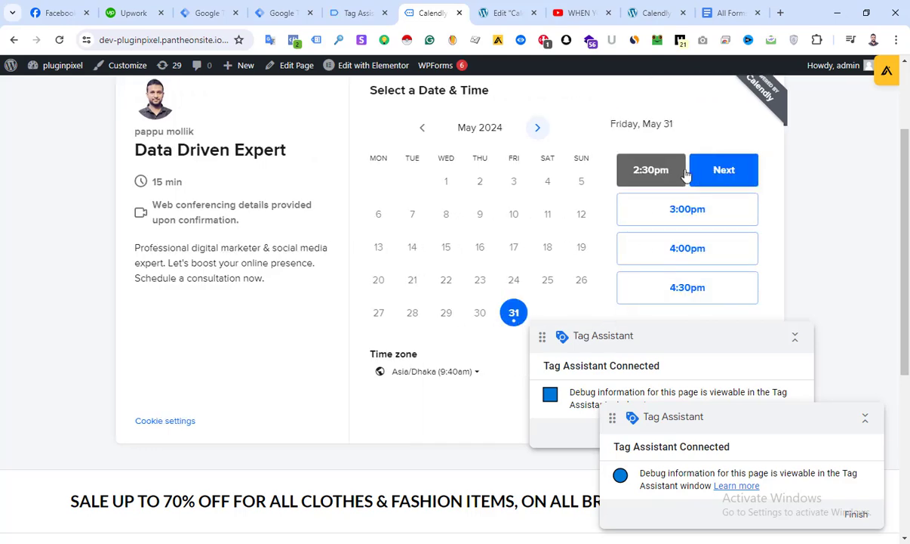
click(702, 170)
Check the calendly_event value in the data layer of the newest calendly event in Tag Assistant
click(353, 13)
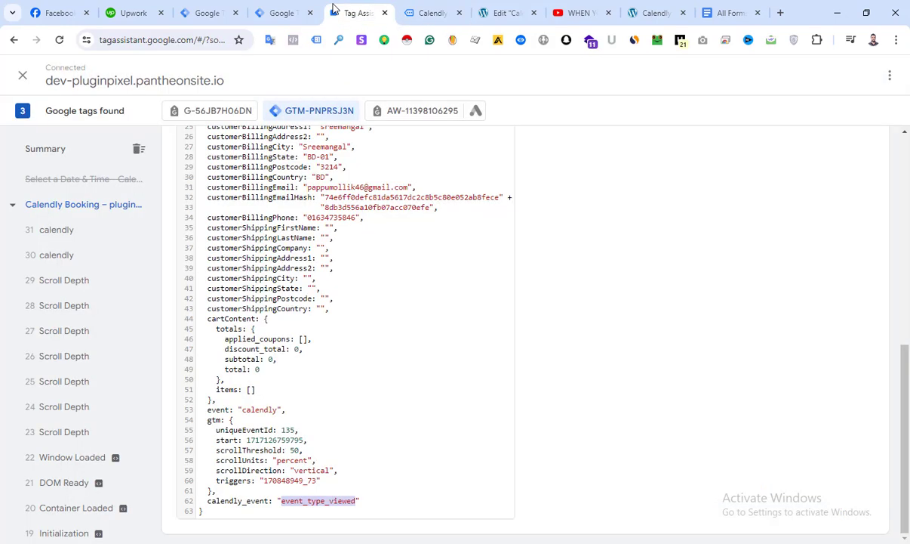
click(84, 231)
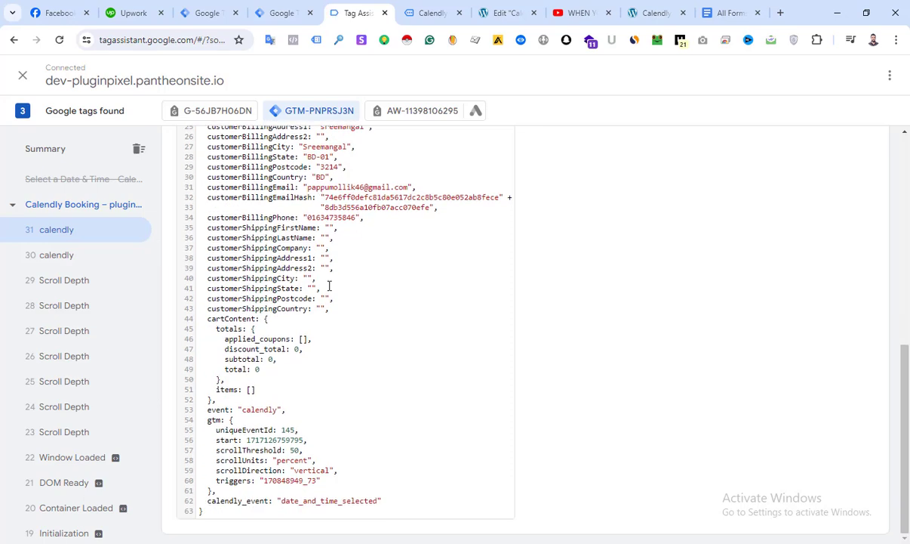
drag(287, 500, 360, 500)
scroll(372, 434, up, 10)
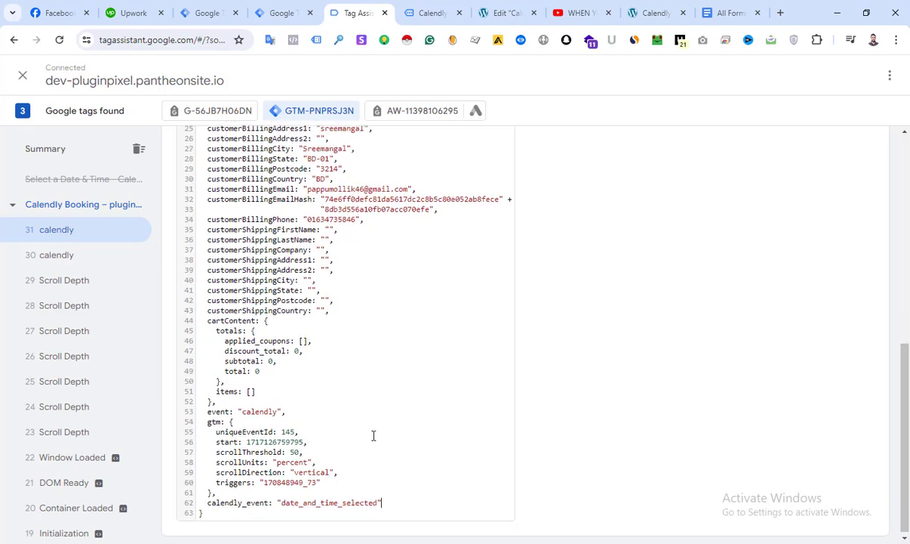
Check the FB-Calendly Tag's firing status and property values for the newest calendly event
click(228, 273)
scroll(265, 330, down, 1)
click(217, 267)
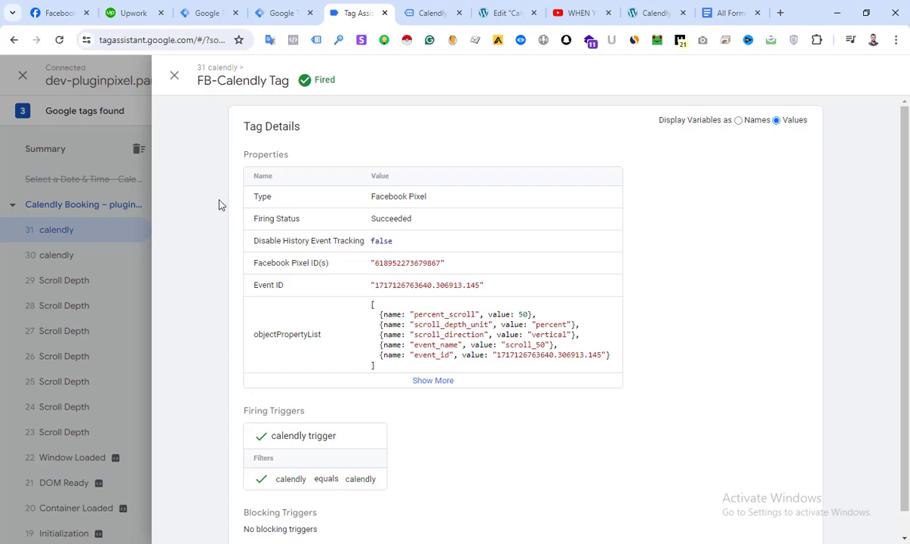
click(174, 76)
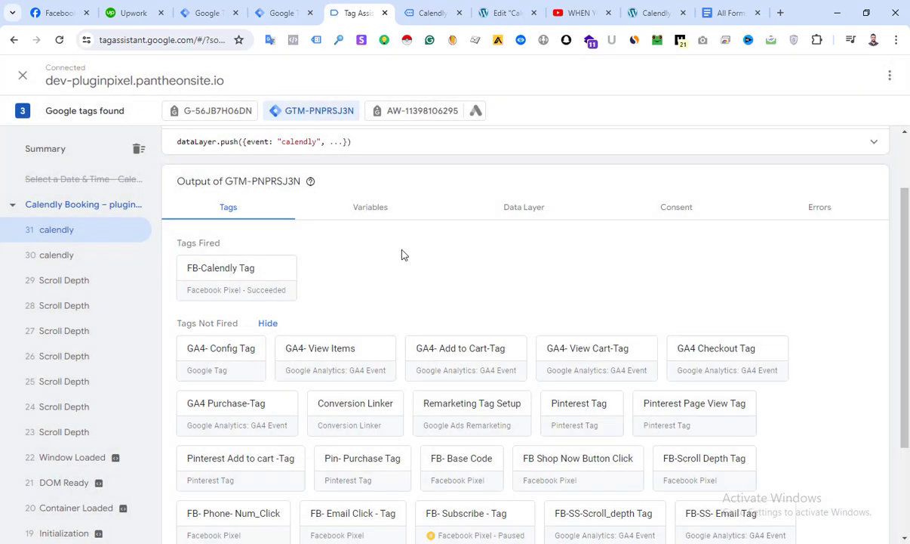
scroll(402, 255, up, 1)
Return to the booking page's details form and enter "test" as the name and fill in the test e-mail address
click(433, 13)
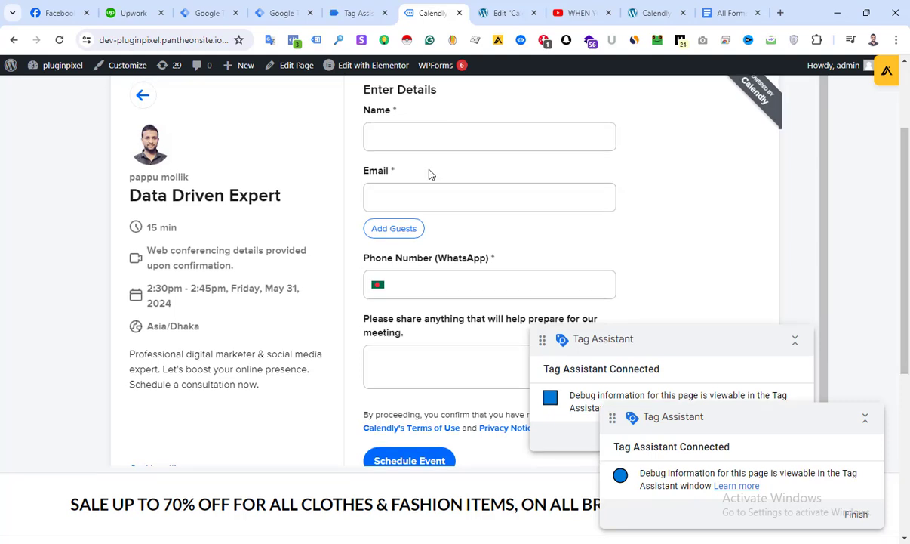
scroll(423, 180, up, 1)
click(406, 198)
text(test)
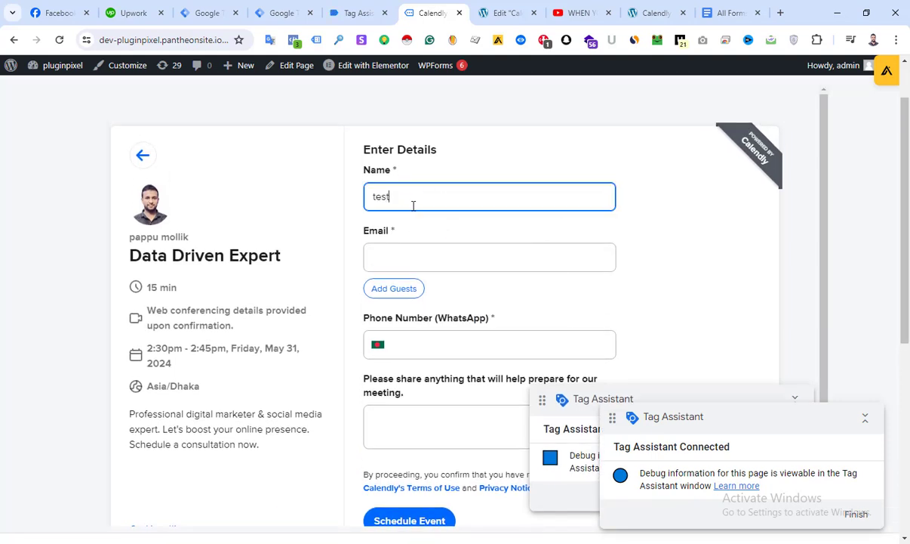
click(426, 253)
text(tes)
click(417, 291)
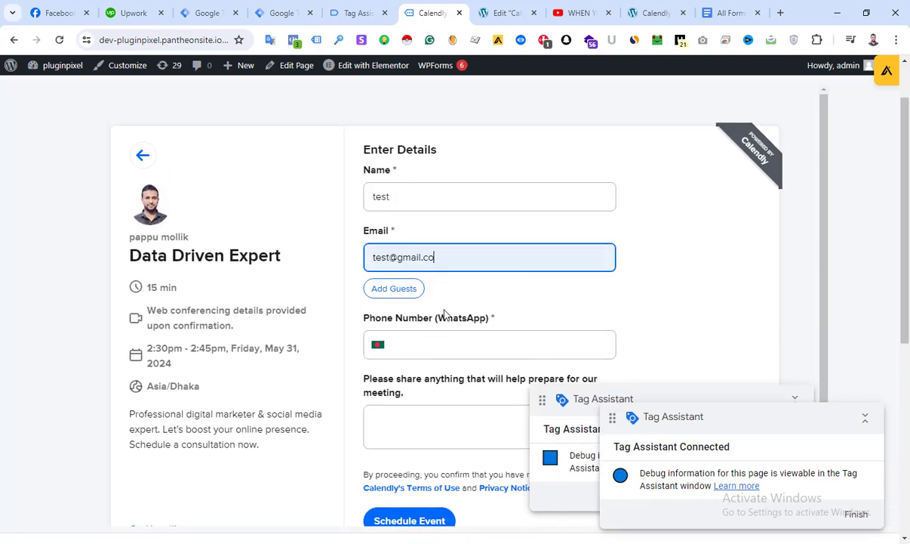
Fill in the WhatsApp phone number, enter "test" as the meeting note and schedule the event
click(426, 344)
click(431, 395)
click(432, 427)
text(test)
scroll(432, 427, down, 1)
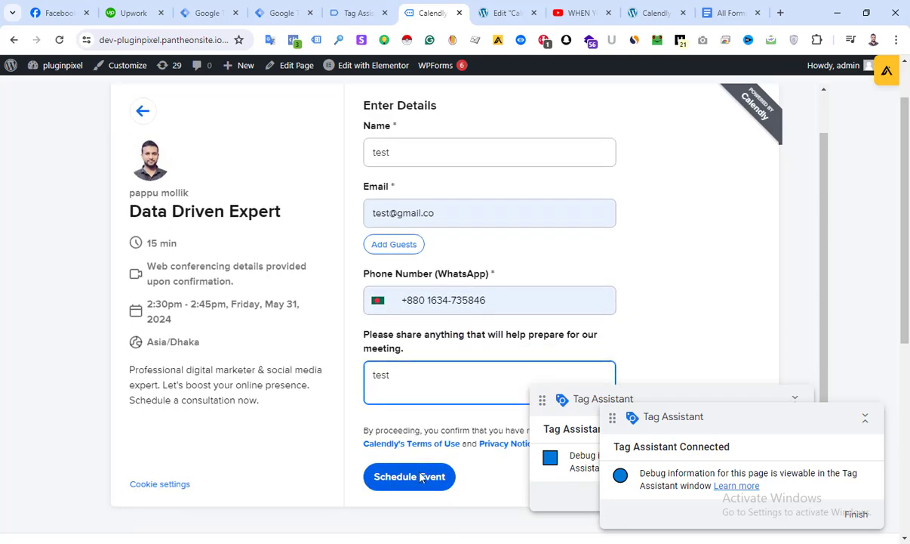
click(409, 477)
In Tag Assistant, check the calendly_event value in the data layer of calendly event 31
click(355, 13)
scroll(329, 339, down, 1)
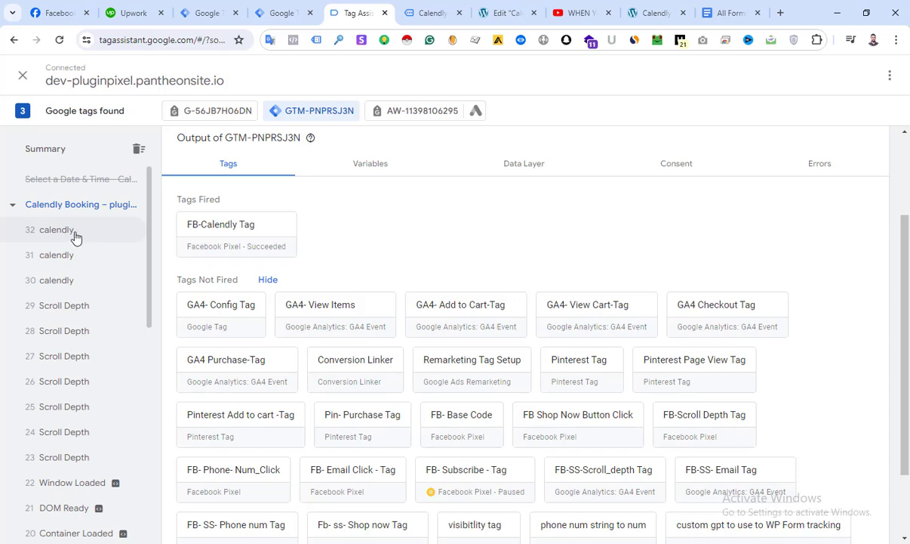
scroll(272, 339, down, 2)
scroll(351, 340, up, 3)
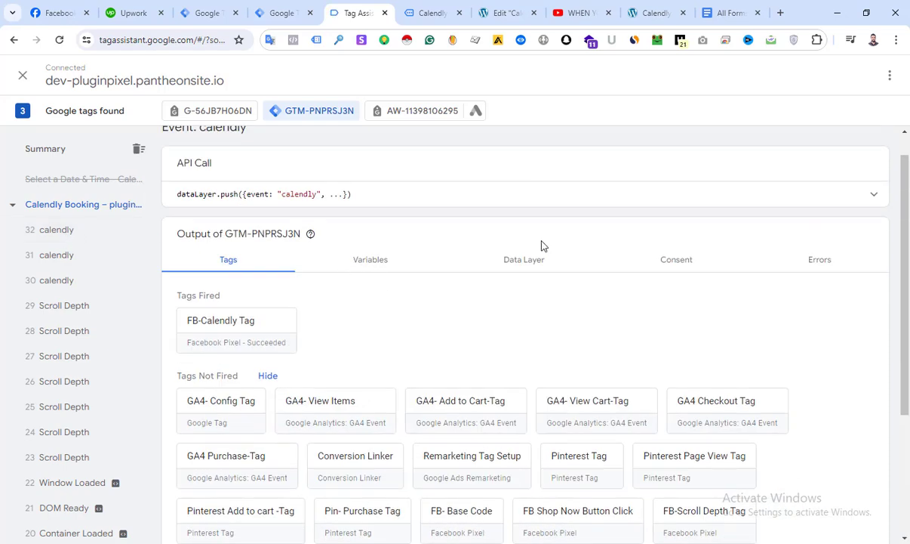
click(477, 260)
scroll(331, 298, down, 5)
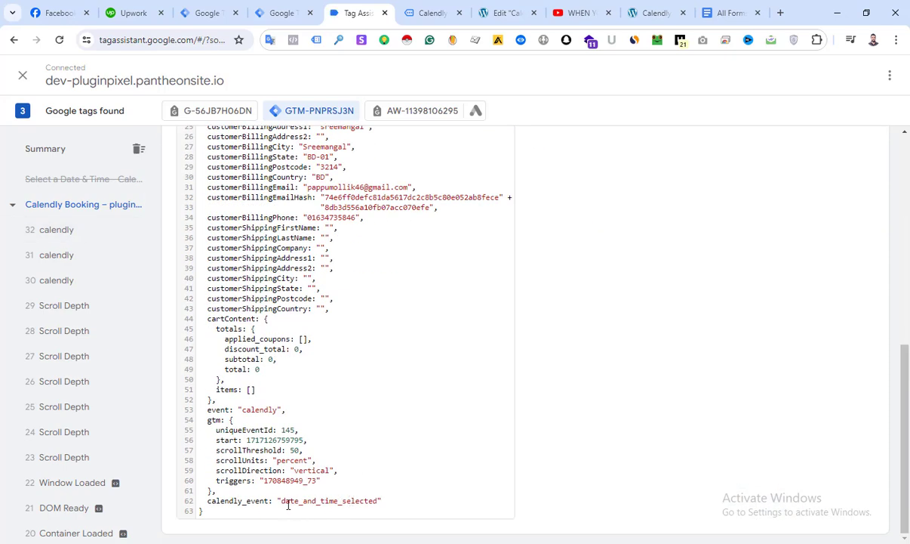
drag(288, 504, 340, 500)
Compare the calendly_event value in the data layer of calendly event 32 with the booking page's confirmation
click(54, 230)
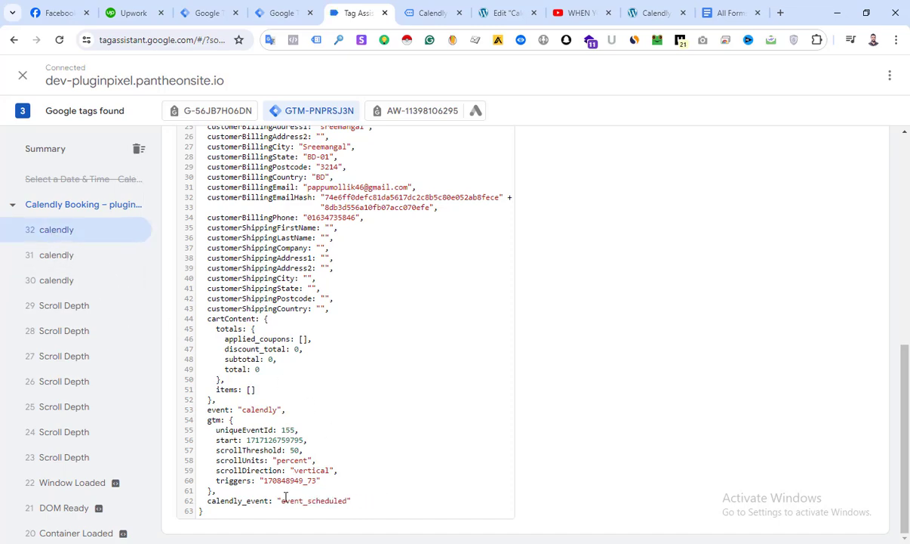
click(417, 12)
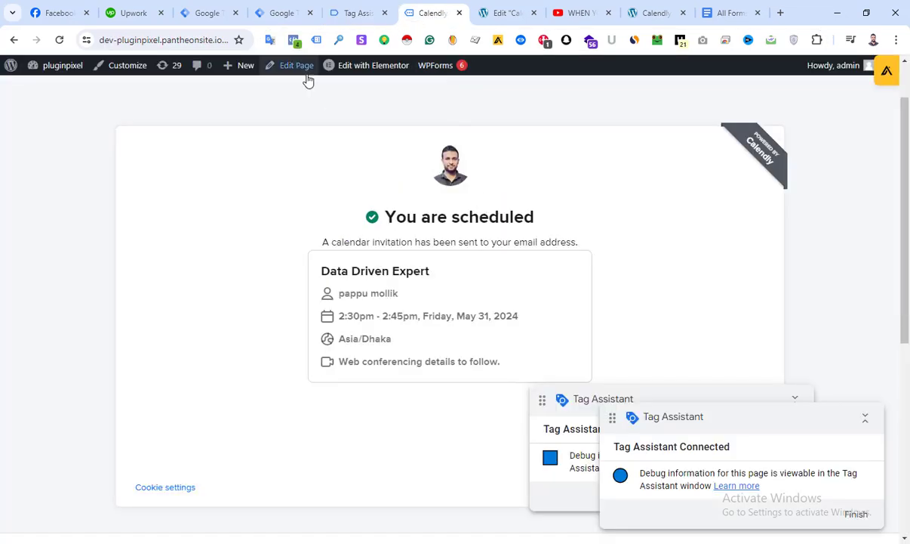
click(355, 13)
drag(281, 501, 350, 501)
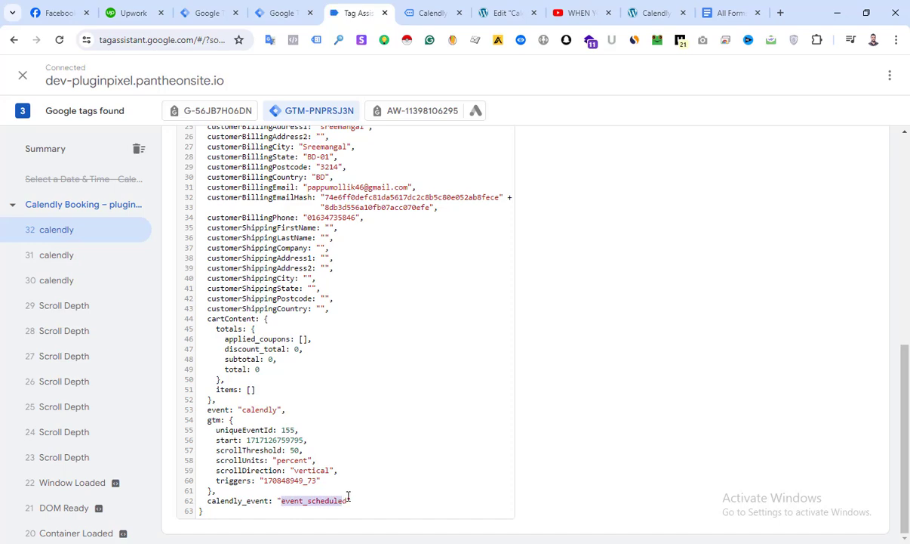
Check which tags fired for calendly event 32
click(170, 284)
scroll(274, 168, up, 6)
click(203, 289)
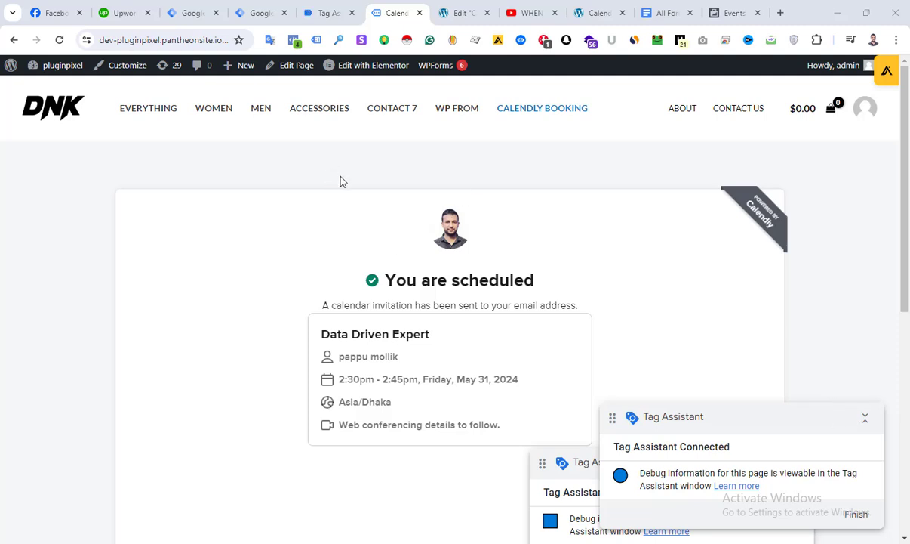
scroll(340, 181, down, 2)
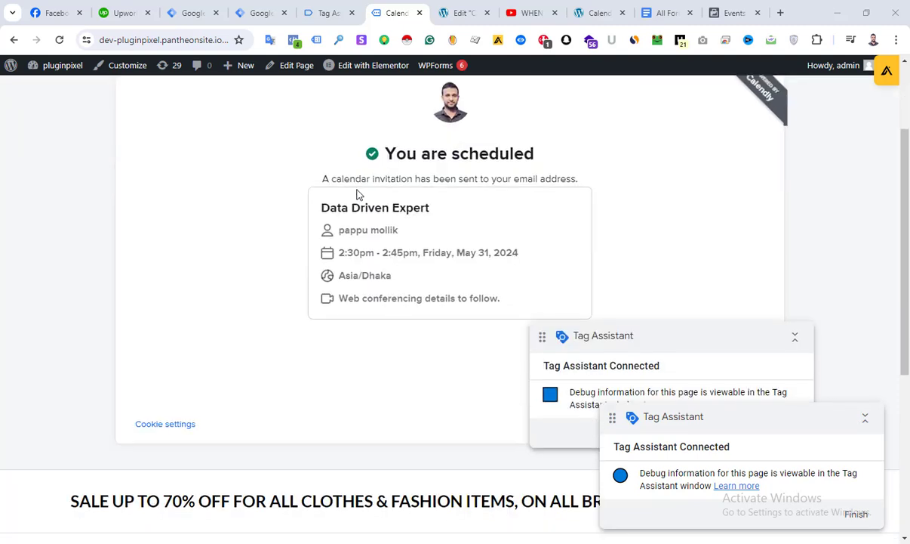
scroll(354, 192, up, 2)
scroll(483, 189, down, 1)
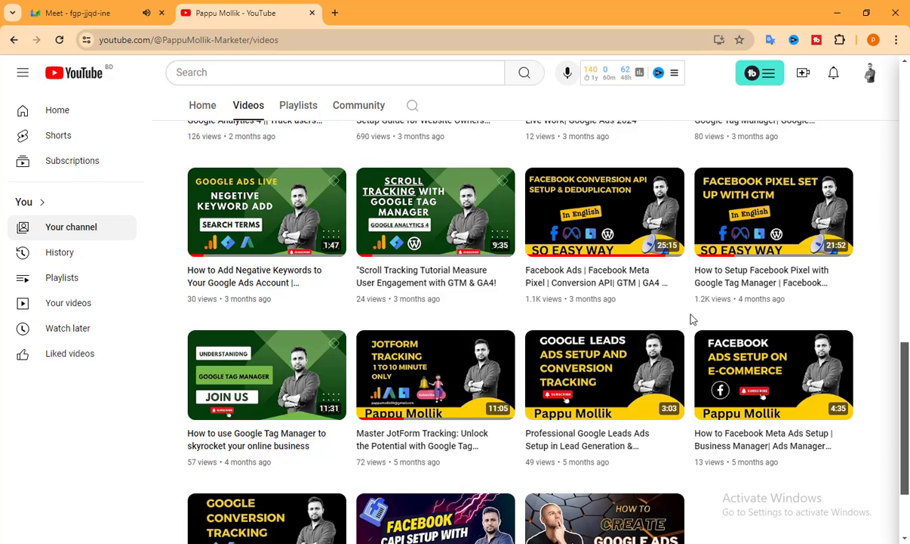
scroll(444, 273, down, 2)
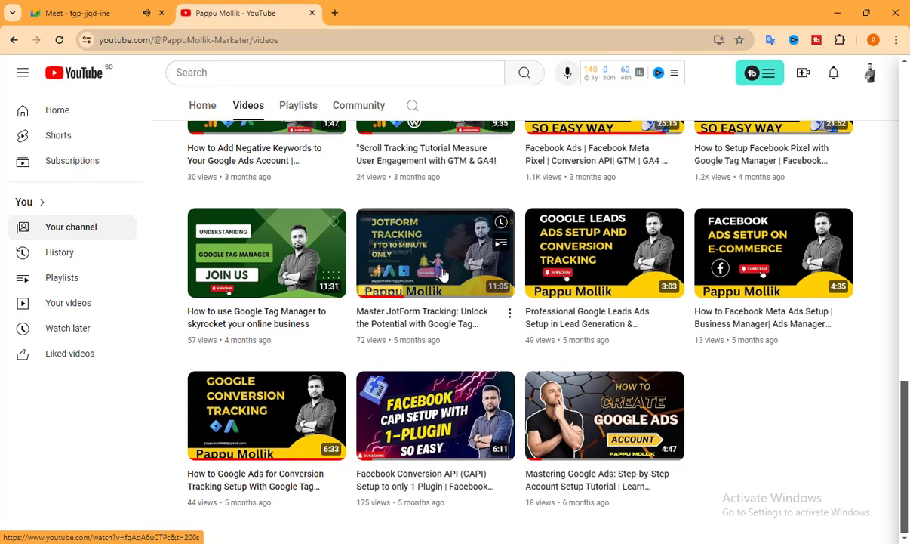
scroll(514, 266, up, 7)
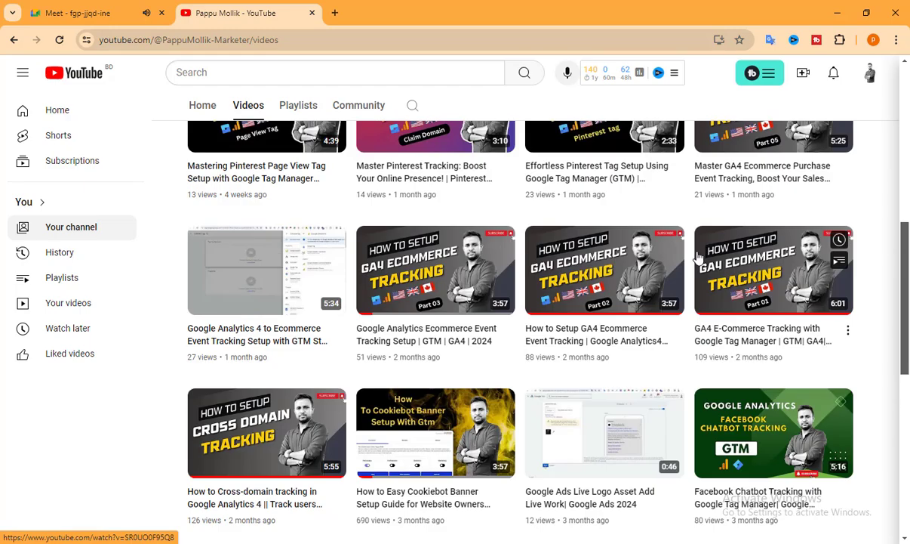
scroll(575, 259, up, 5)
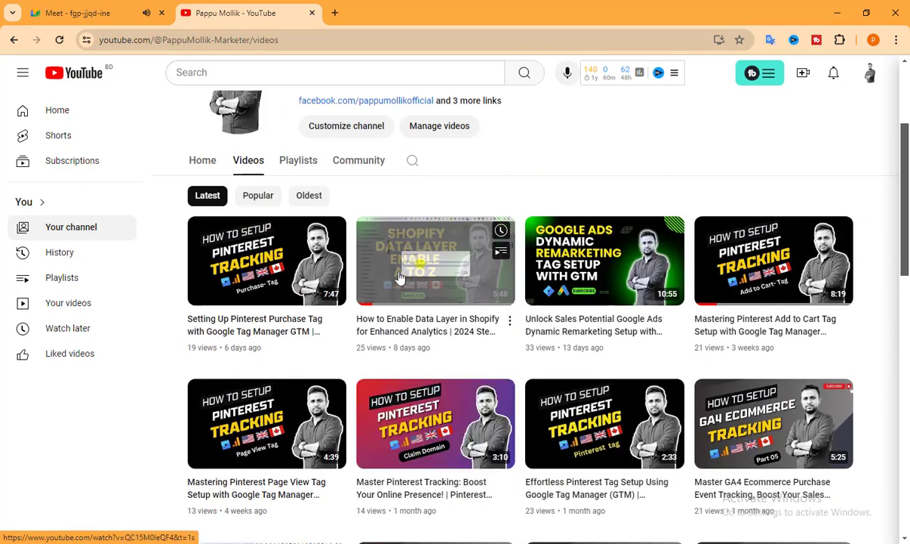
scroll(423, 287, down, 3)
scroll(473, 302, up, 5)
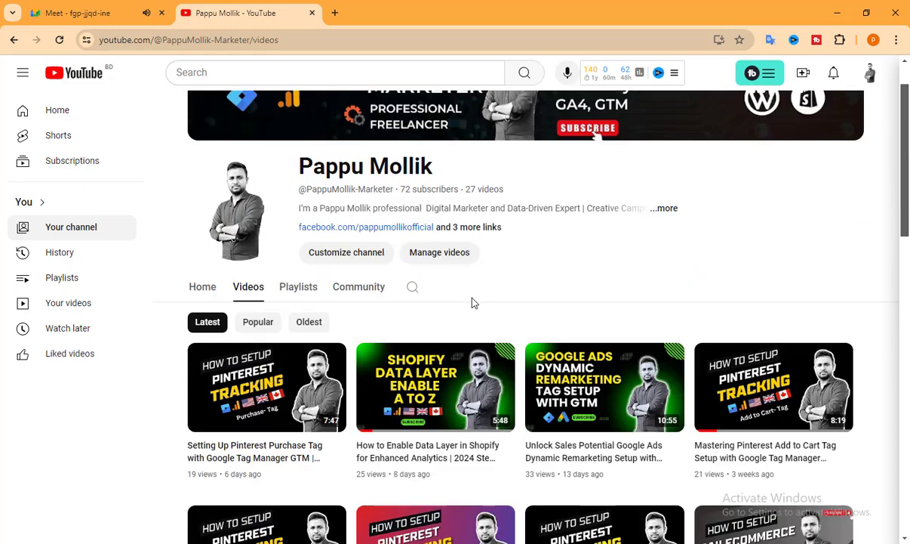